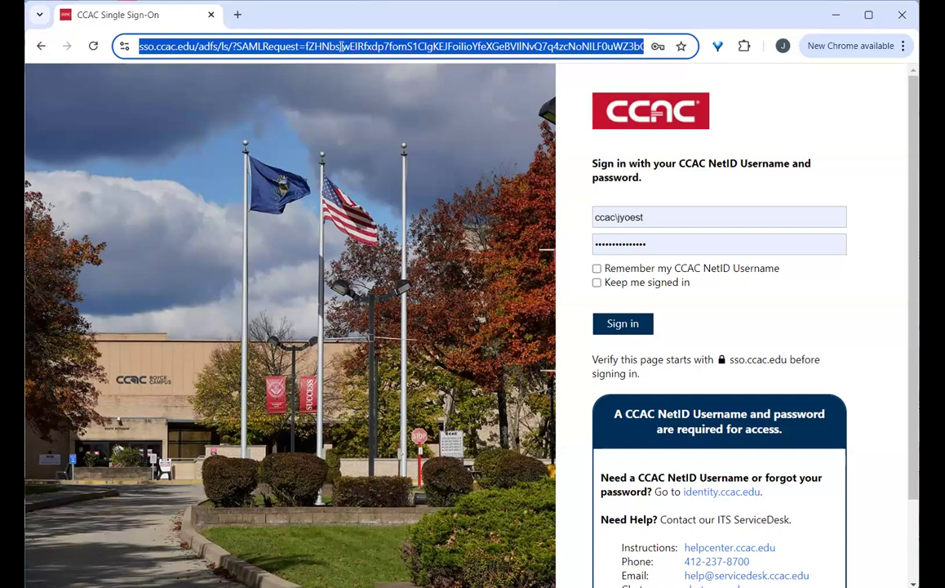
Go to courses.ccac.edu/ultra and sign in with the saved CCAC NetID credentials.
type("courses.ccac.edu/ultra")
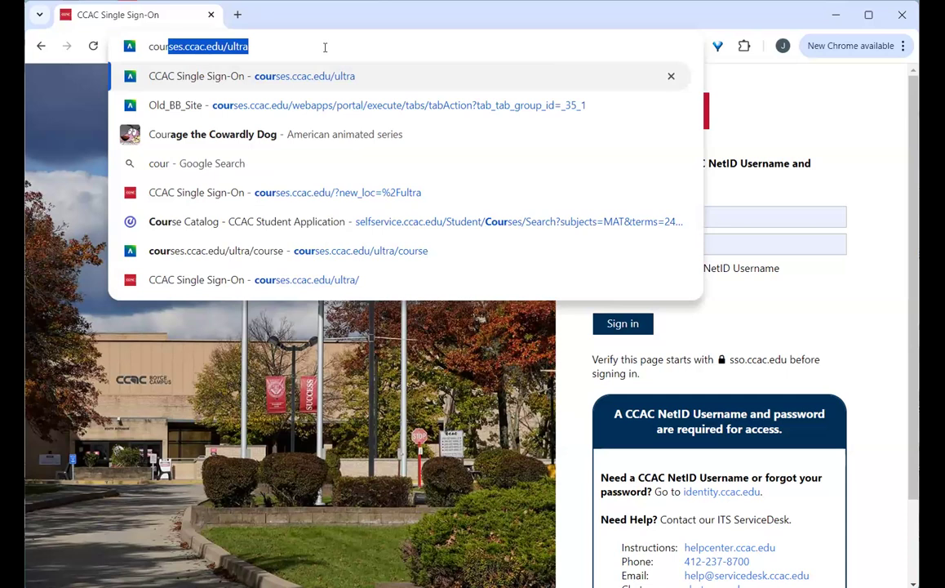
key("Return")
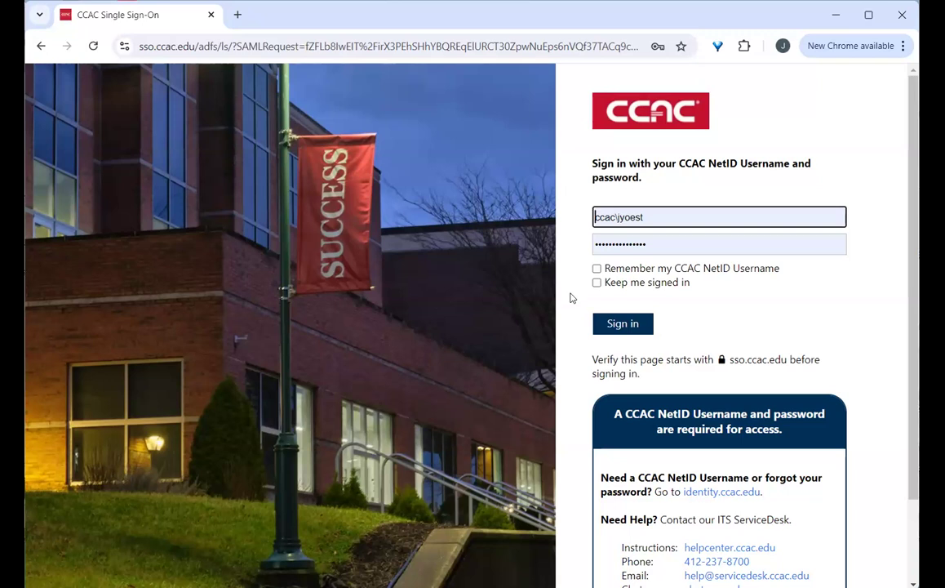
left_click(620, 324)
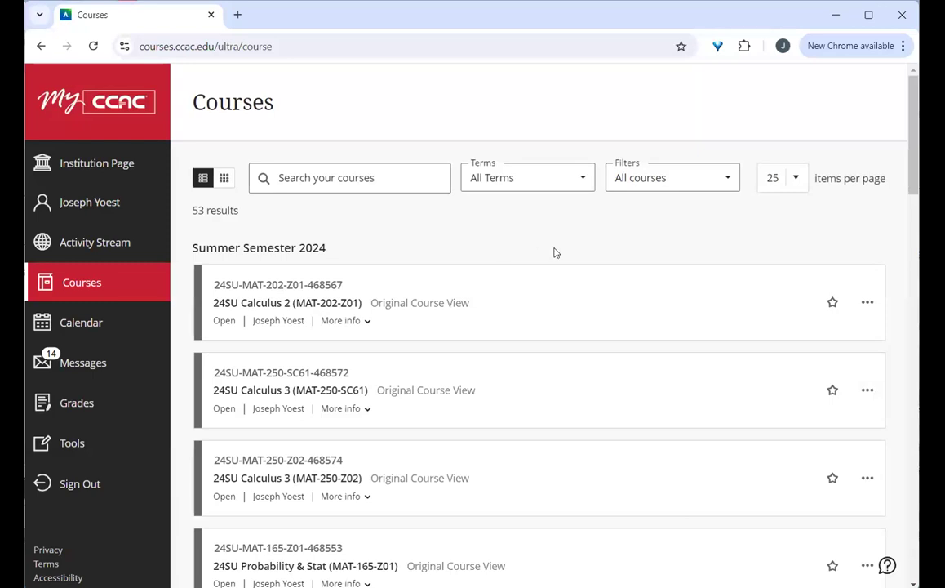
Look through the semester-grouped list on the Courses page.
scroll(554, 253, "down", 4)
scroll(554, 253, "down", 2)
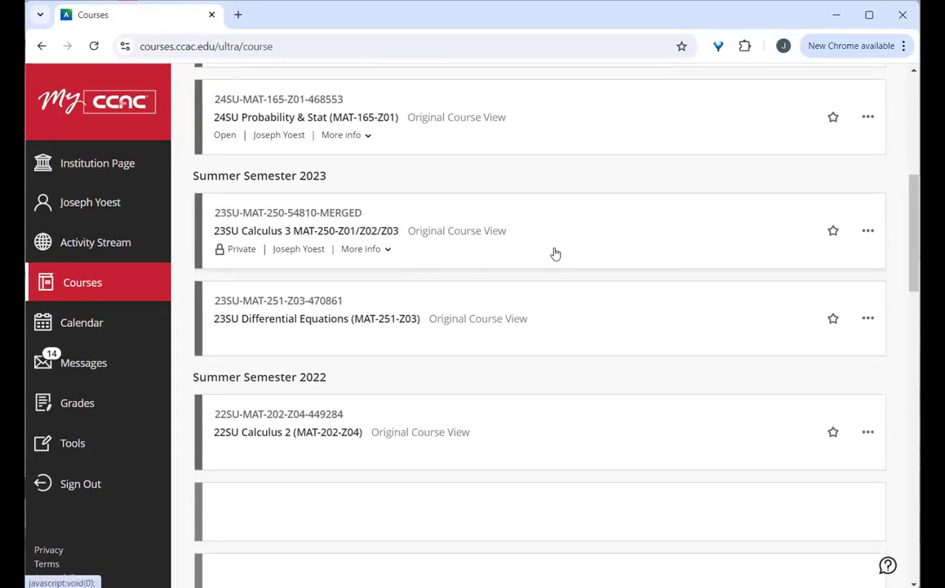
scroll(553, 253, "up", 8)
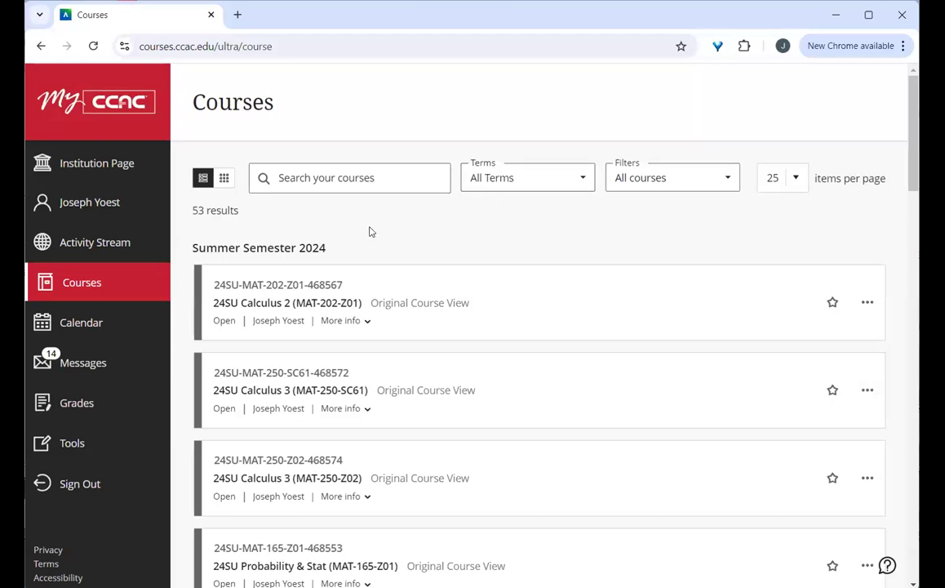
Open the bookmarked Old_BB_Site page in a new tab and view its My Courses list.
left_click(238, 15)
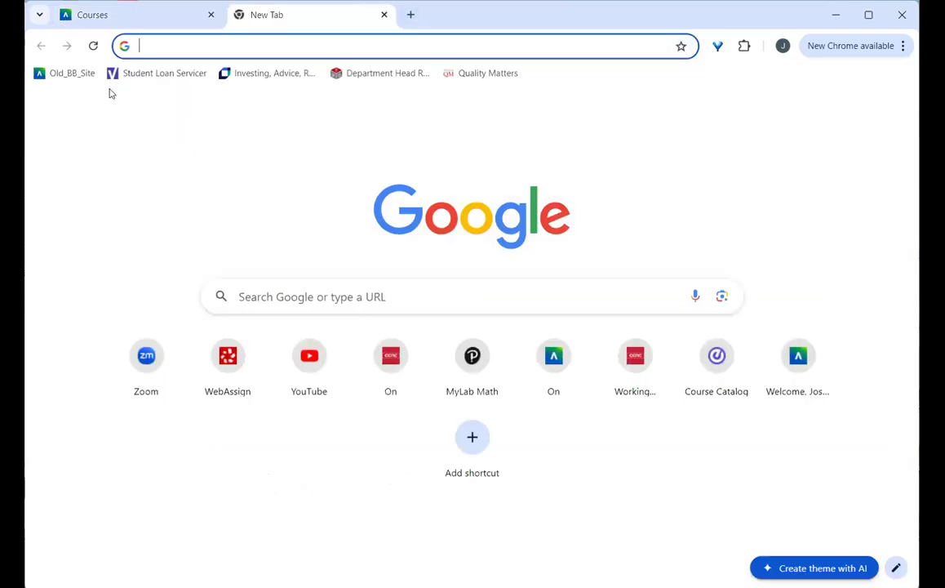
left_click(54, 75)
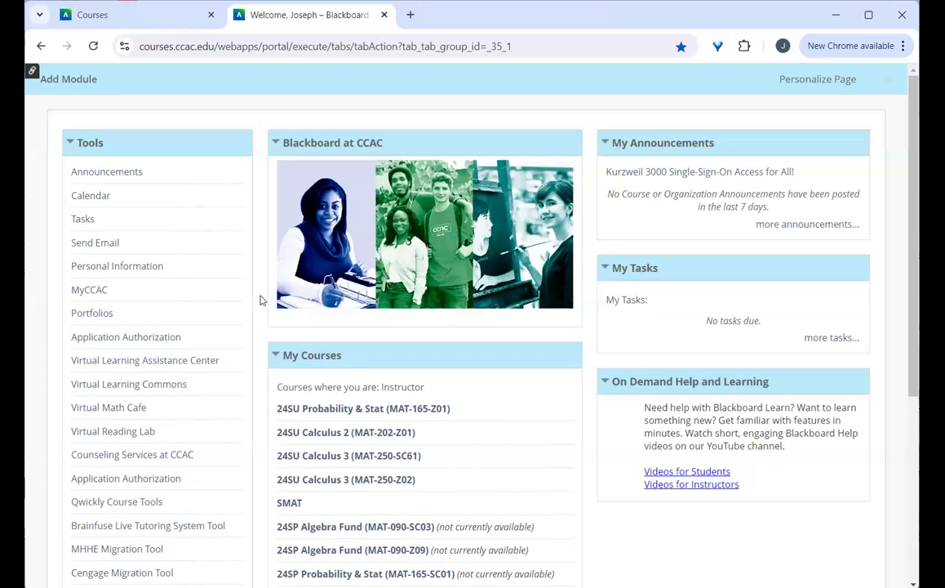
scroll(261, 300, "down", 3)
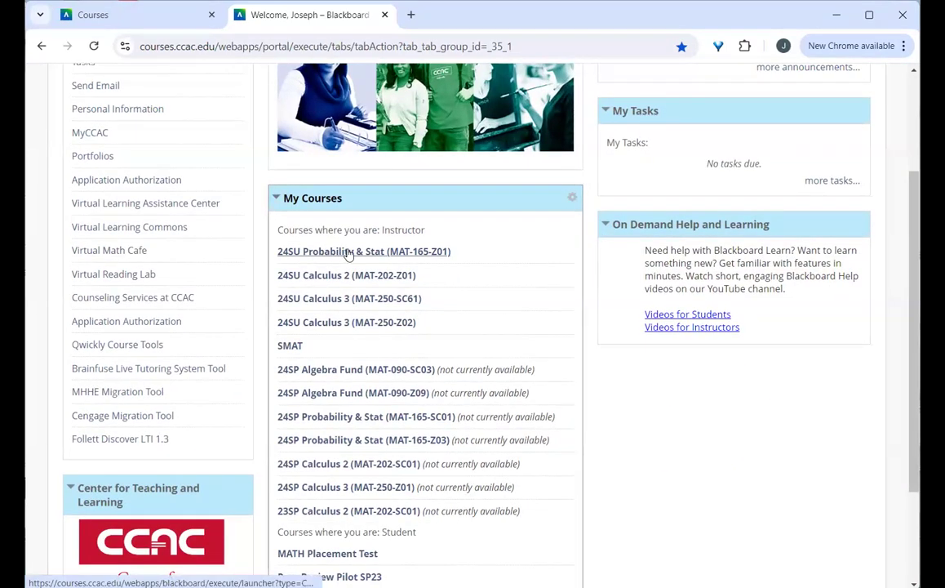
Open the 24SU Probability & Stat (MAT-165-Z01) and 24SU Calculus 2 (MAT-202-Z01) courses in separate tabs and close both.
left_click(348, 253, "ctrl")
left_click(347, 275, "ctrl")
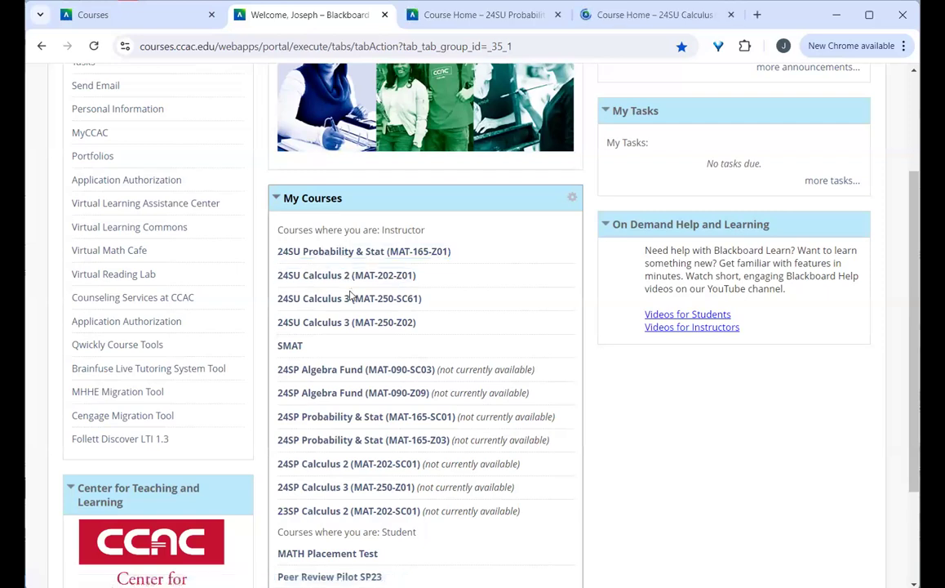
left_click(556, 17)
left_click(557, 16)
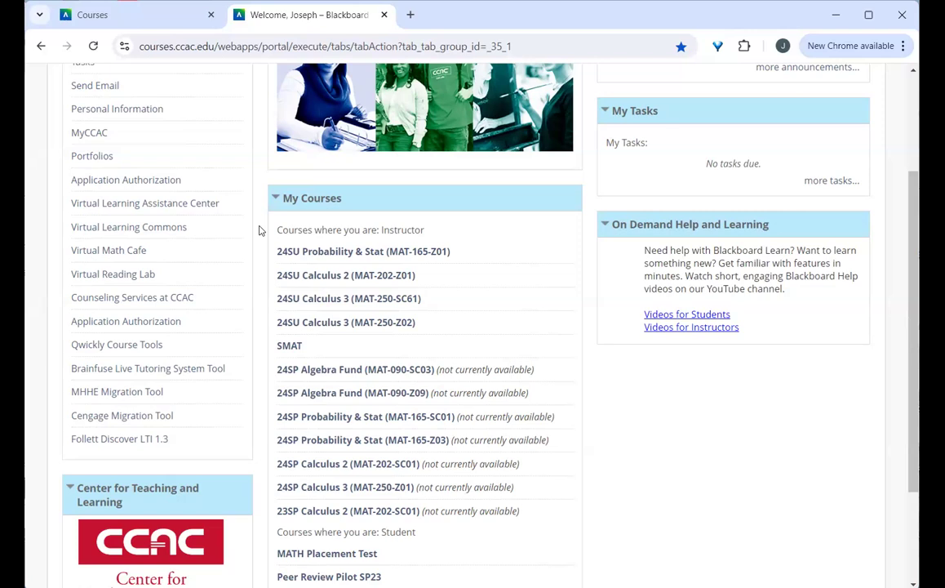
Examine the old Blackboard page's modules and web address, and close its tab to return to the Courses page.
scroll(258, 230, "up", 3)
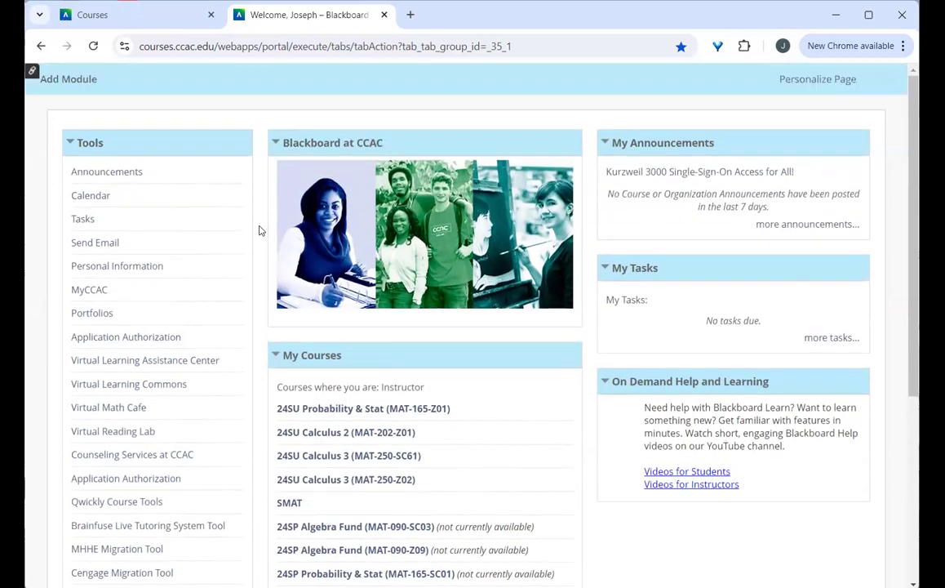
scroll(259, 231, "down", 4)
scroll(258, 230, "up", 1)
left_click(287, 46)
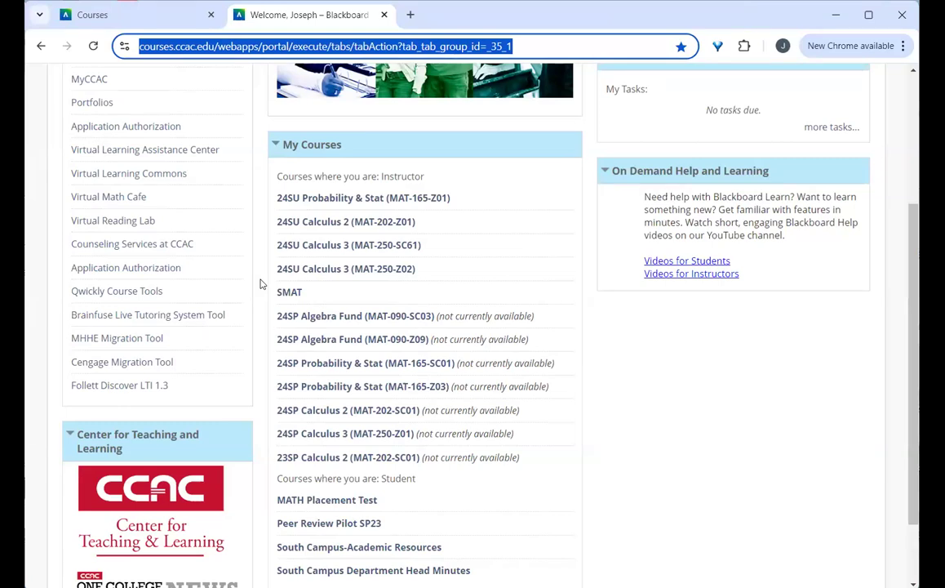
left_click(261, 283)
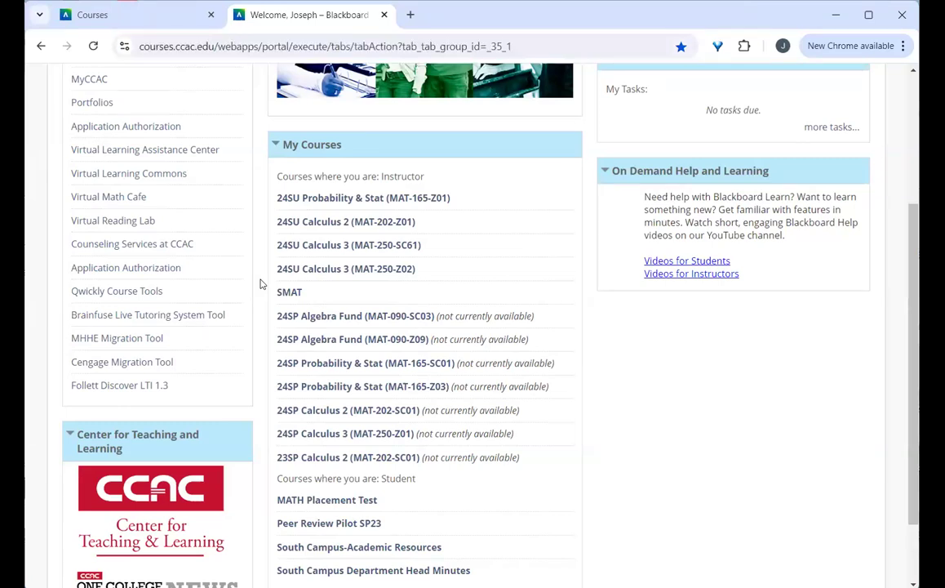
scroll(260, 276, "up", 3)
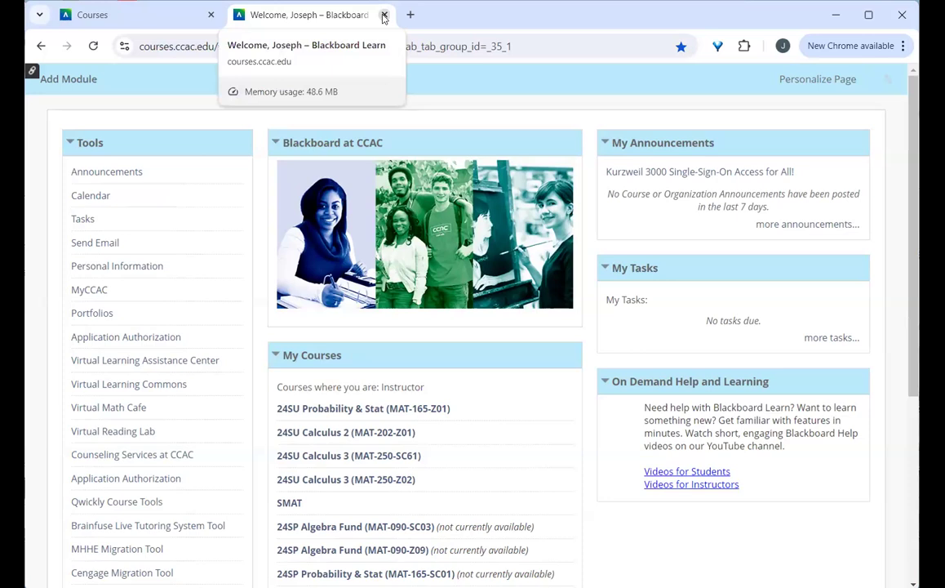
left_click(383, 16)
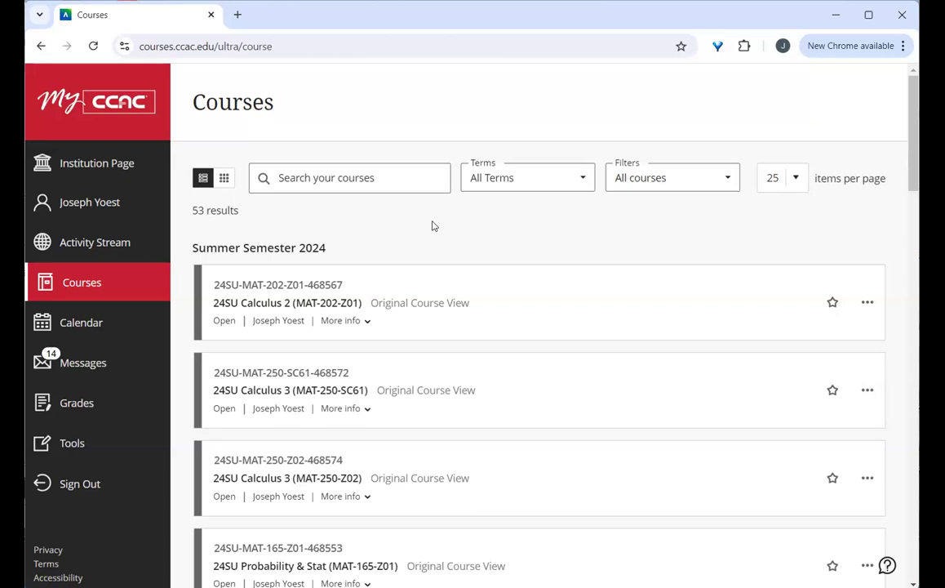
Browse the courses listed for each semester and view the available term filter options.
scroll(365, 223, "down", 2)
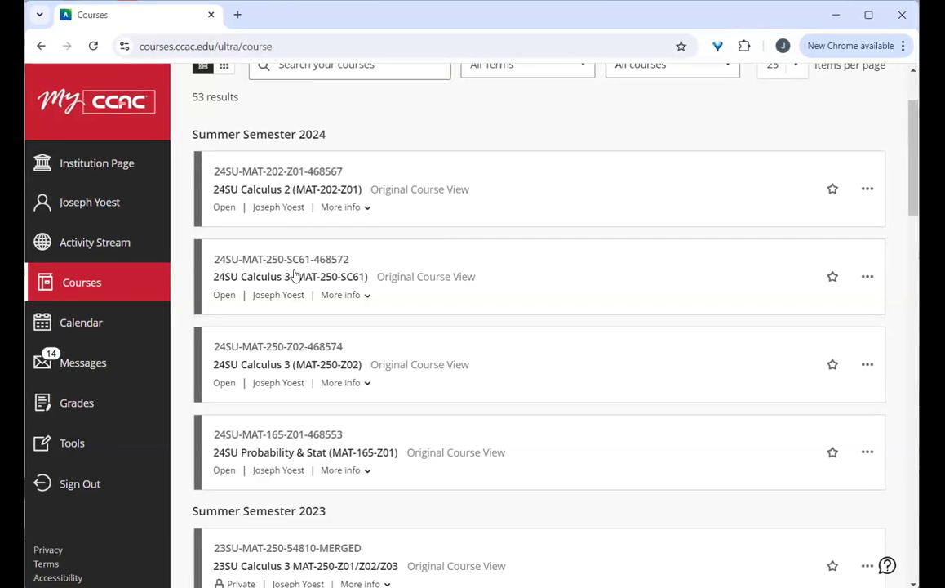
scroll(569, 383, "down", 4)
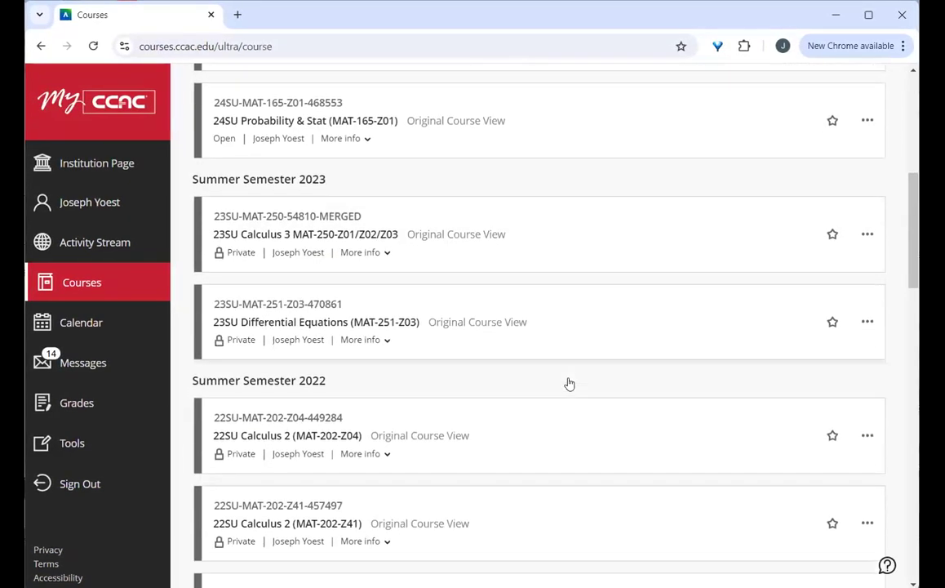
scroll(569, 384, "down", 4)
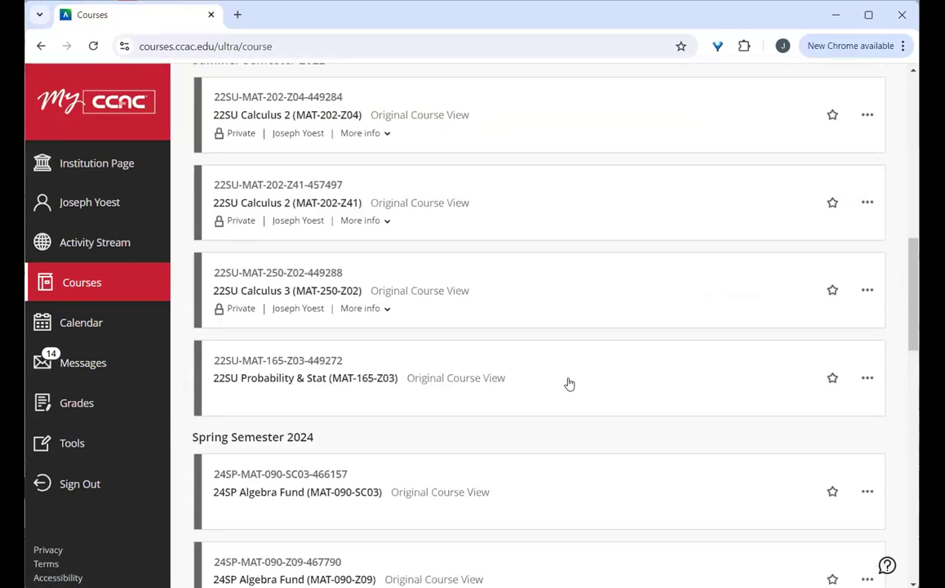
scroll(569, 383, "up", 10)
left_click(511, 186)
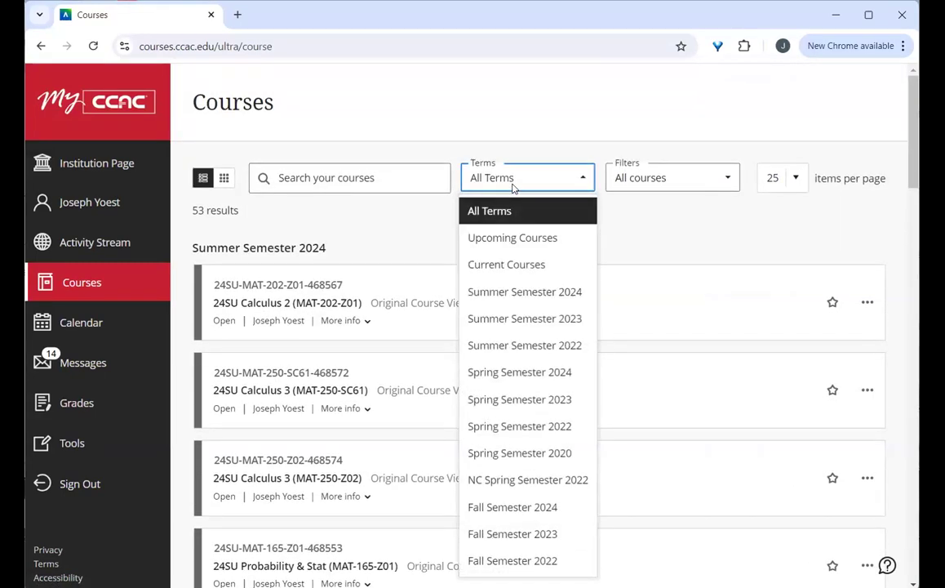
Search the courses for "smat", open the SMAT course and turn off its Edit Mode.
left_click(342, 190)
left_click(344, 185)
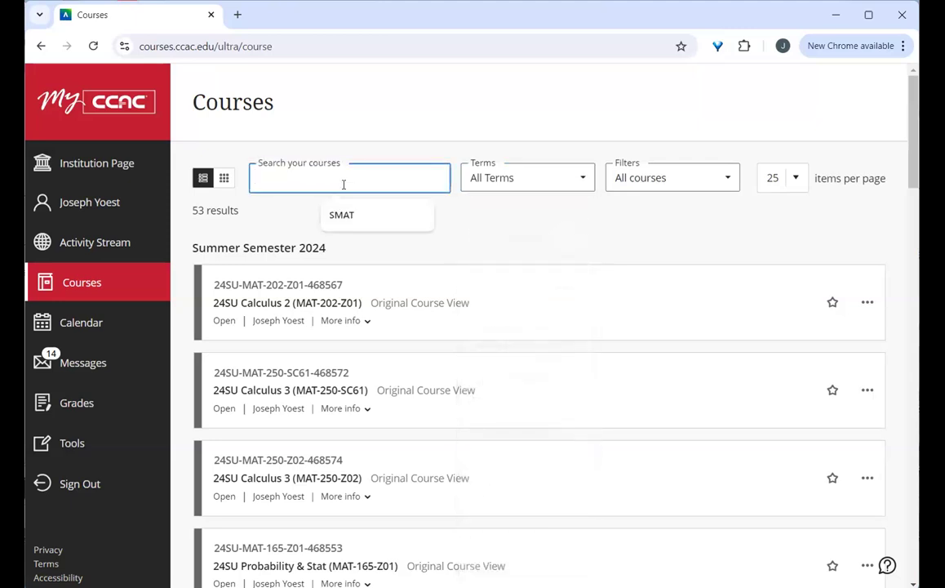
type("smat")
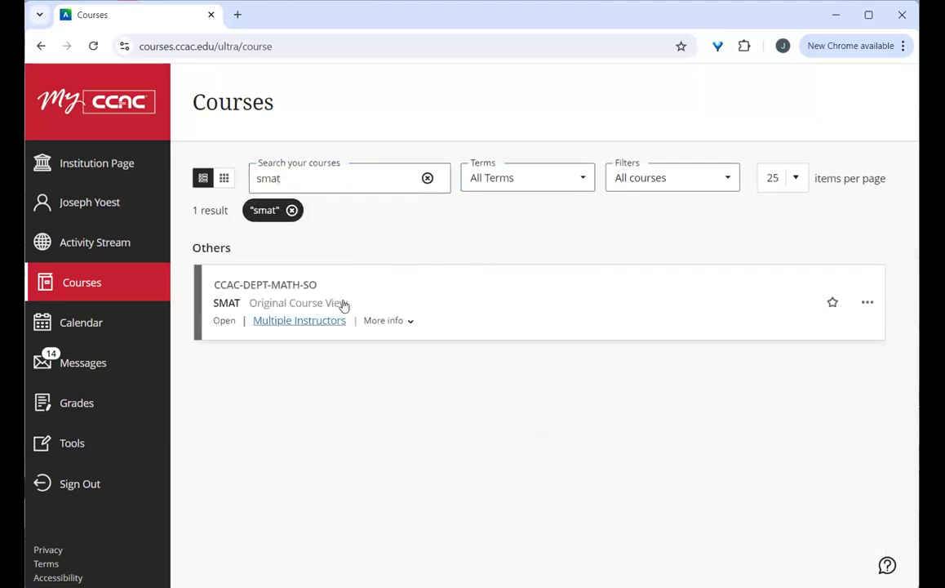
left_click(226, 306)
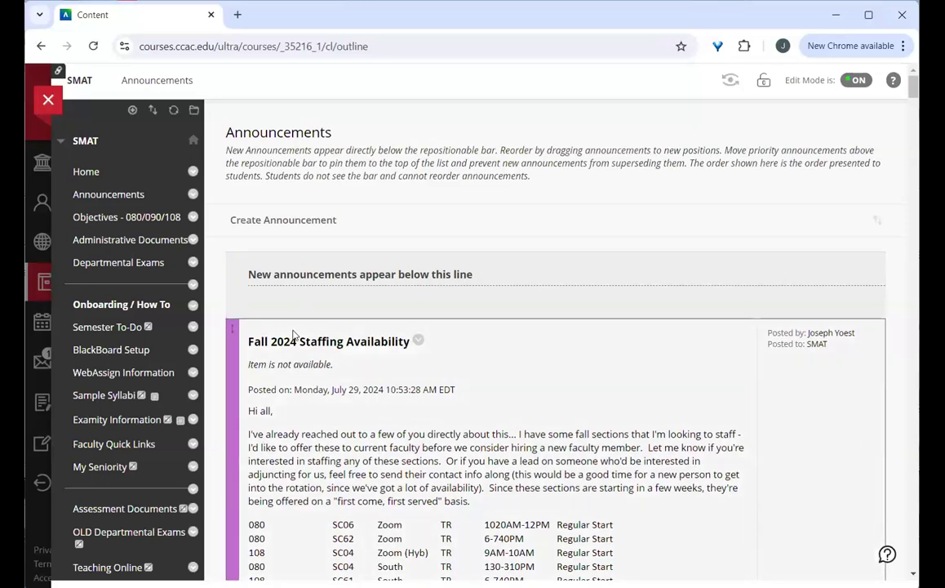
left_click(854, 80)
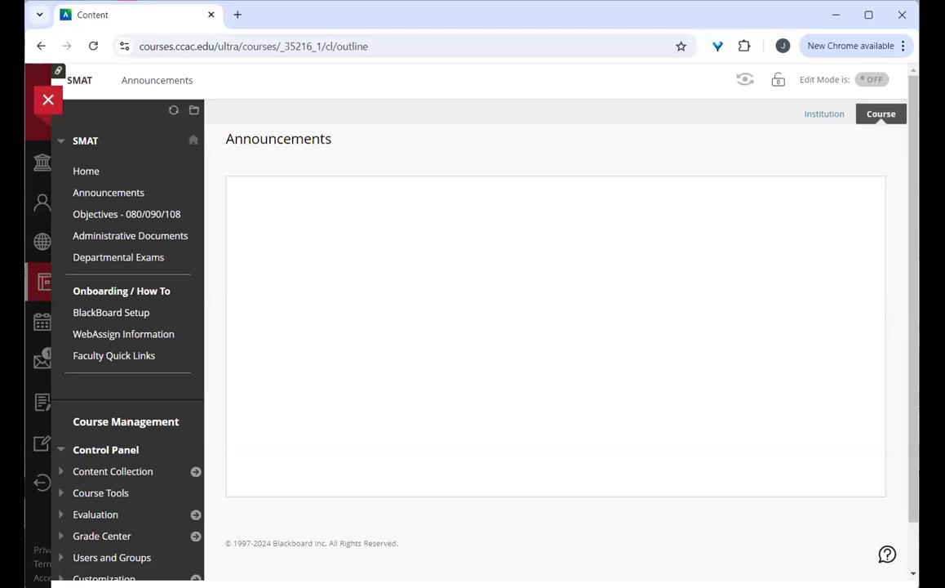
Narrow the browser window to show and hide the collapsed SMAT course menu, and widen it again with the menu expanded.
left_click_drag(24, 204, 101, 204)
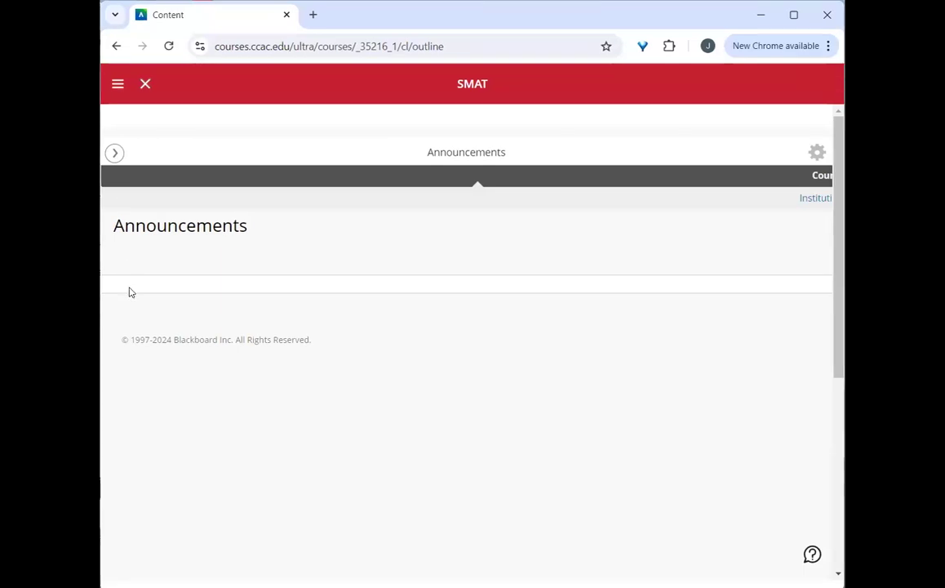
left_click(116, 154)
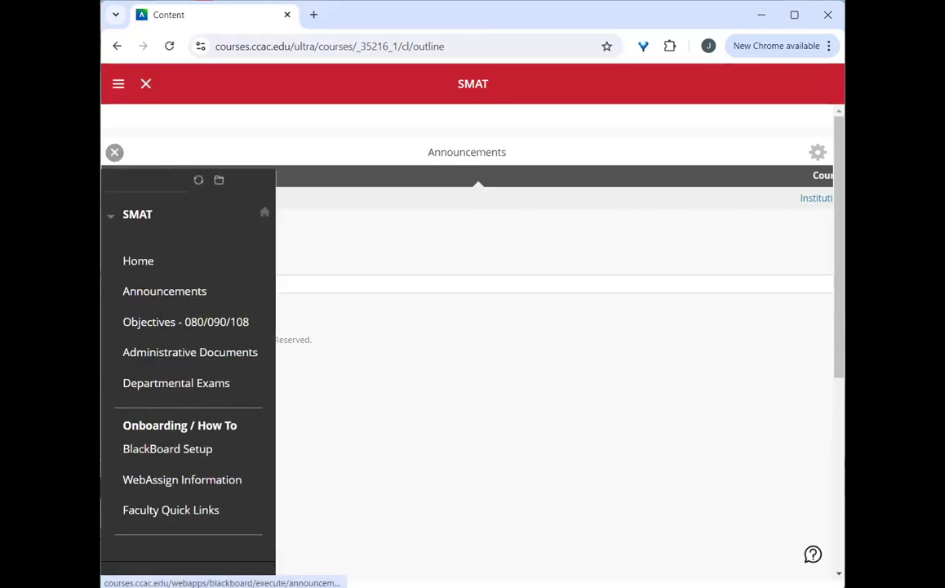
left_click(115, 153)
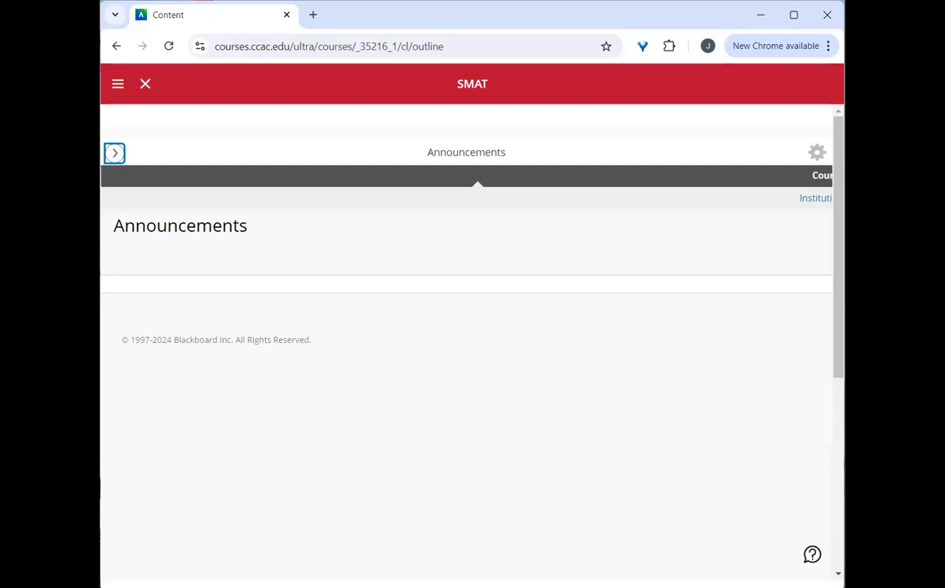
left_click_drag(100, 325, 1, 325)
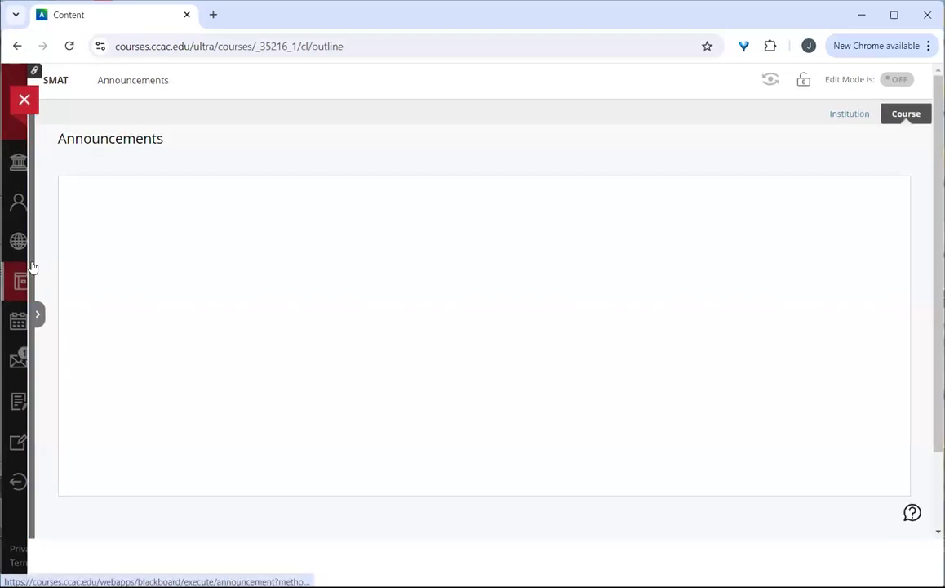
left_click(33, 268)
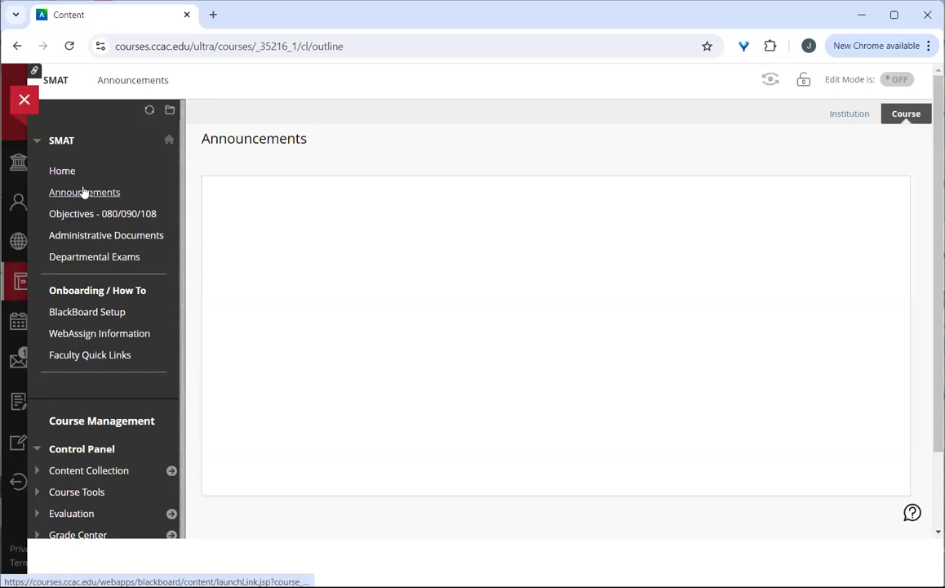
View the Objectives - 080/090/108 page and the Administrative Documents page, including its Placement Test Info and Calculator Lease Program Docs folders.
left_click(90, 213)
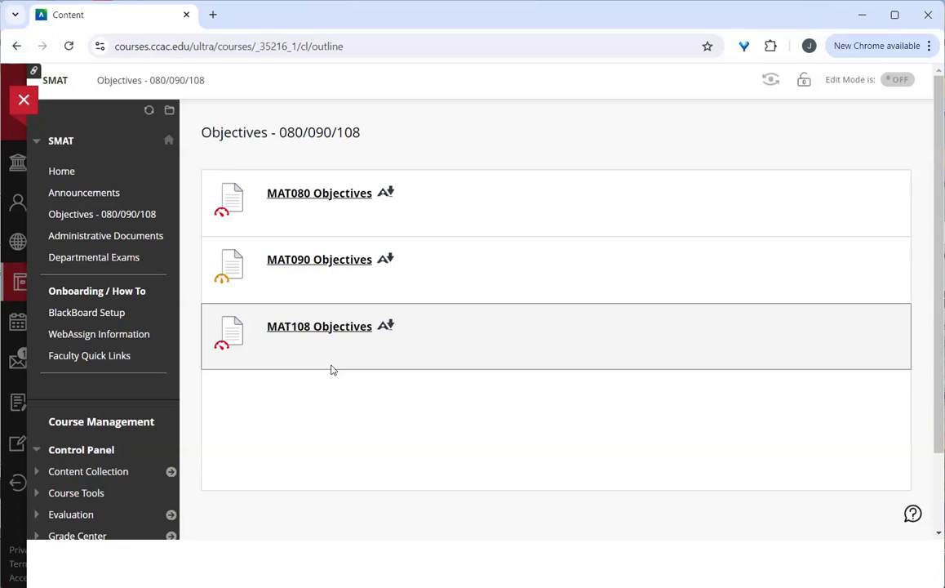
left_click(90, 236)
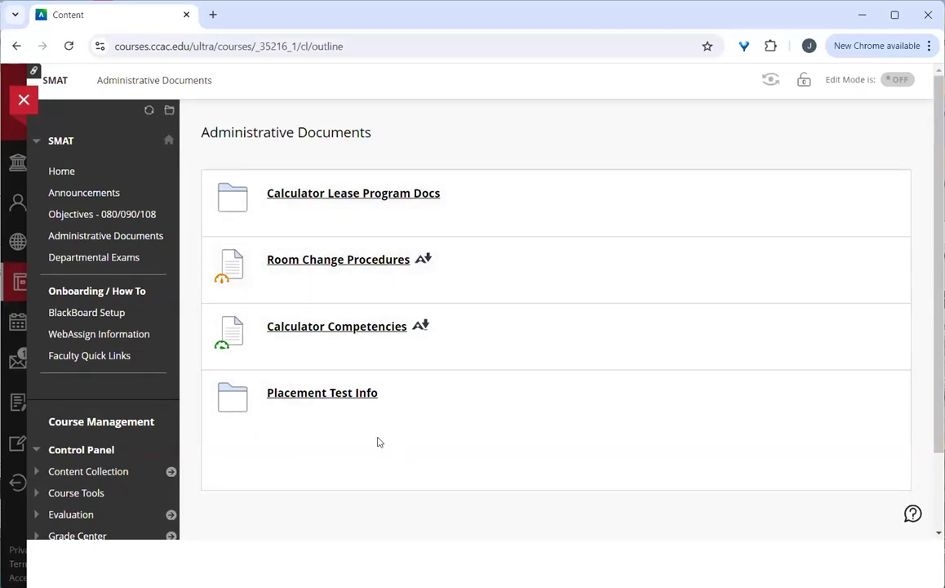
left_click(315, 403)
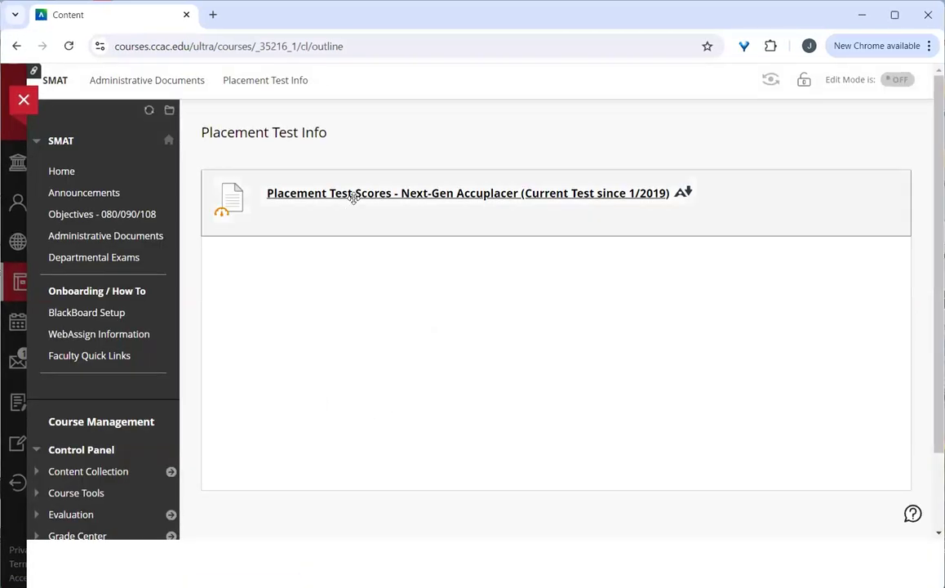
left_click(17, 47)
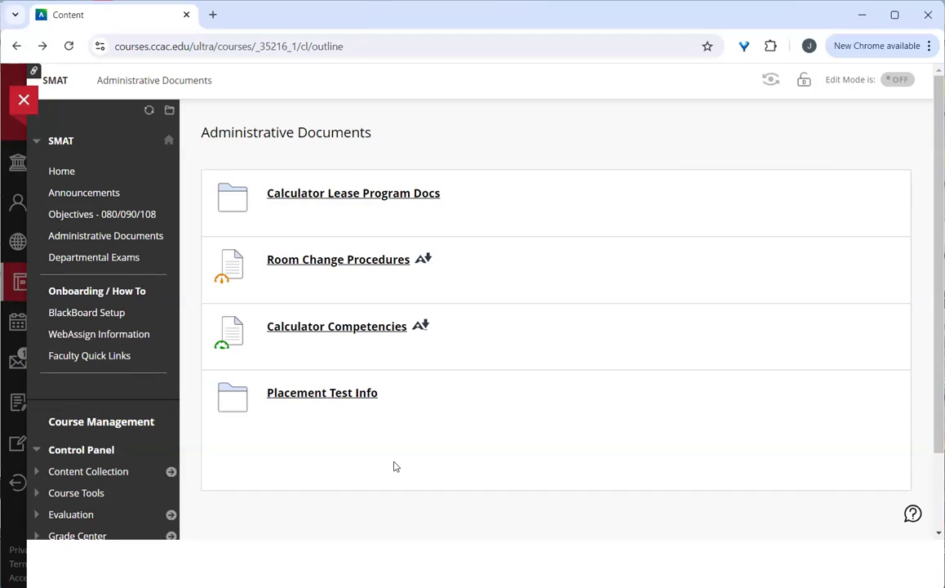
left_click(342, 191)
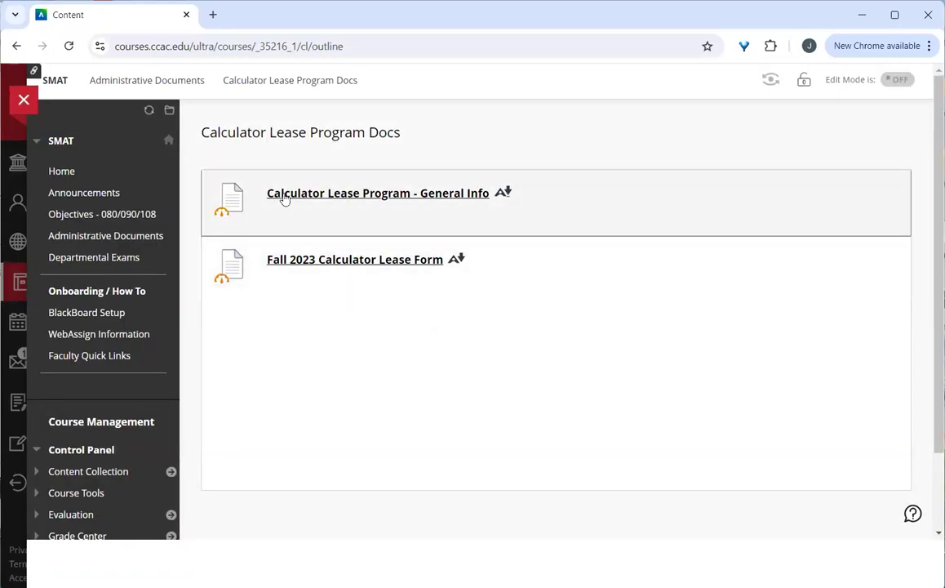
left_click(14, 47)
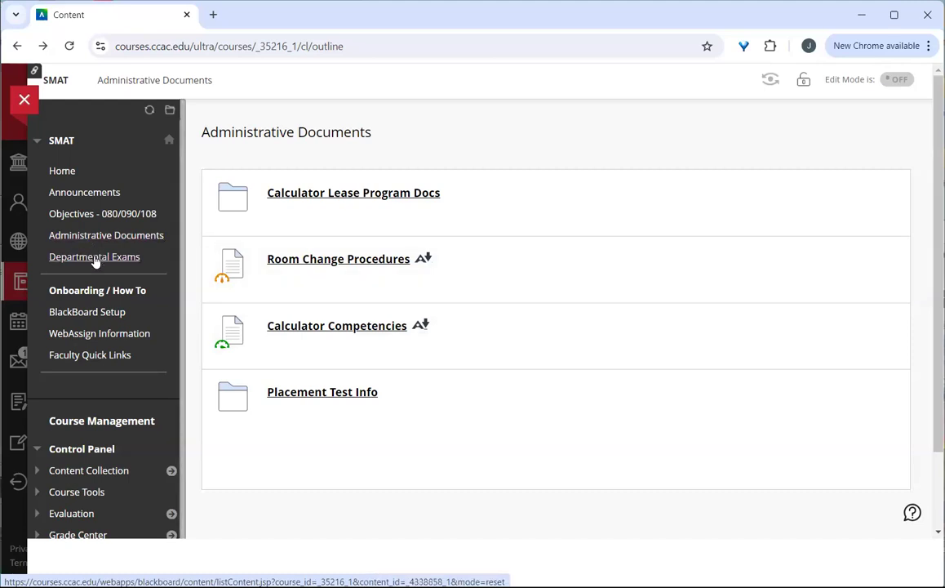
Open the SMAT course's Departmental Exams page and look through its midterm and final exam documents.
left_click(95, 258)
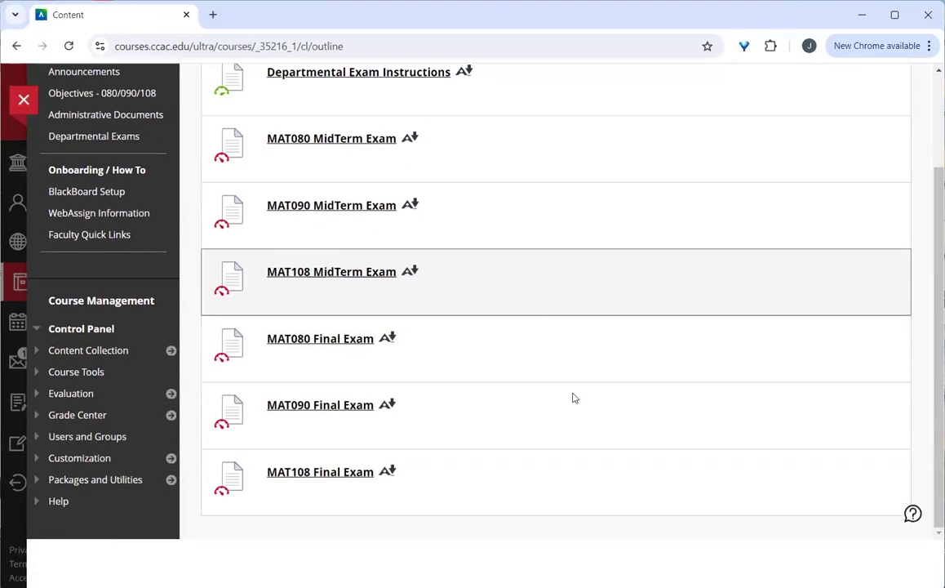
Review the listed departmental exam instructions and the midterm and final exam files for MAT080, MAT090 and MAT108.
scroll(573, 397, "down", 2)
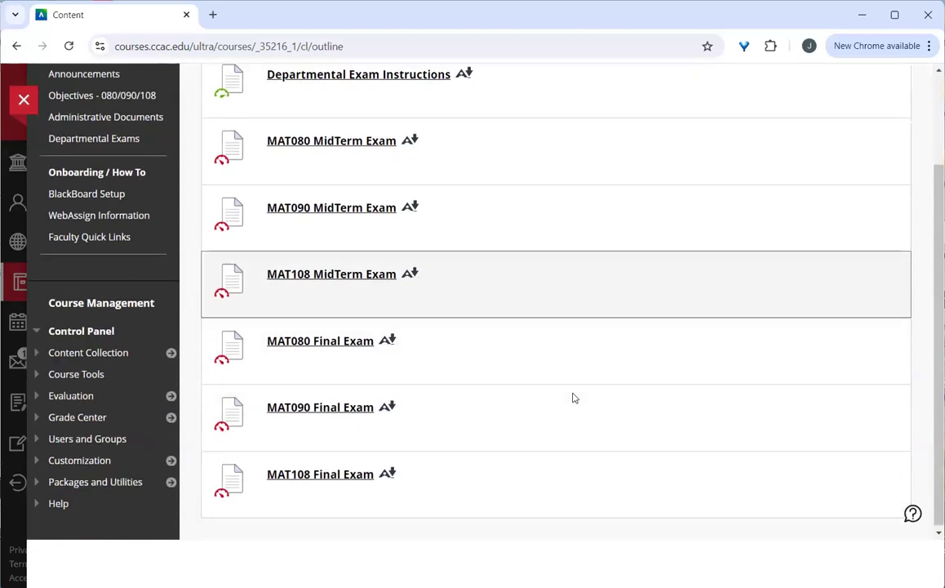
scroll(573, 398, "up", 1)
scroll(573, 397, "down", 1)
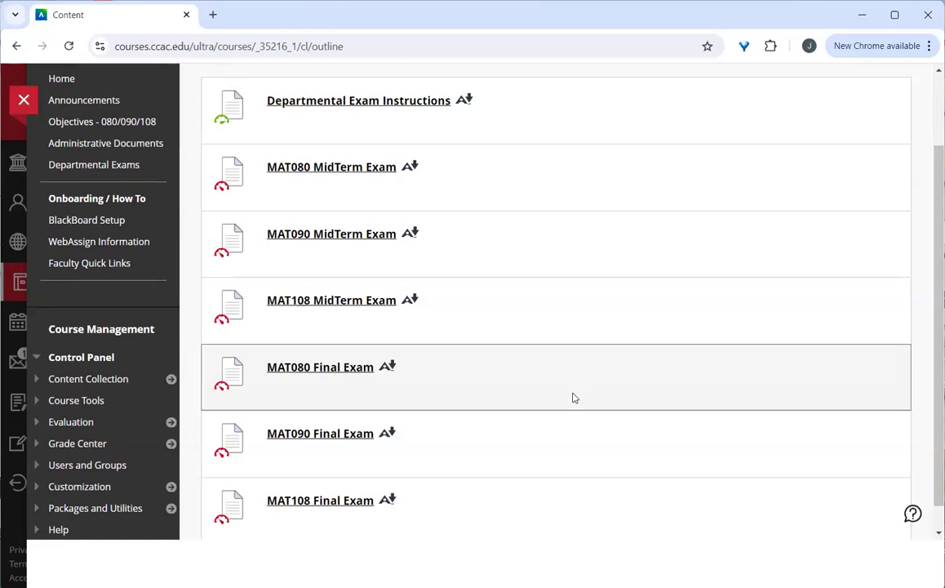
scroll(573, 398, "down", 1)
scroll(572, 398, "up", 1)
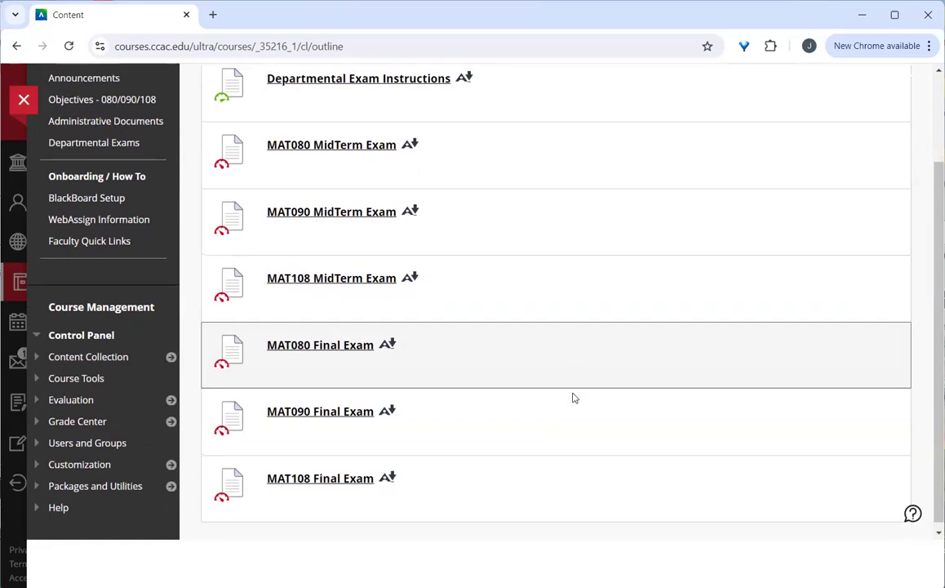
scroll(573, 397, "up", 1)
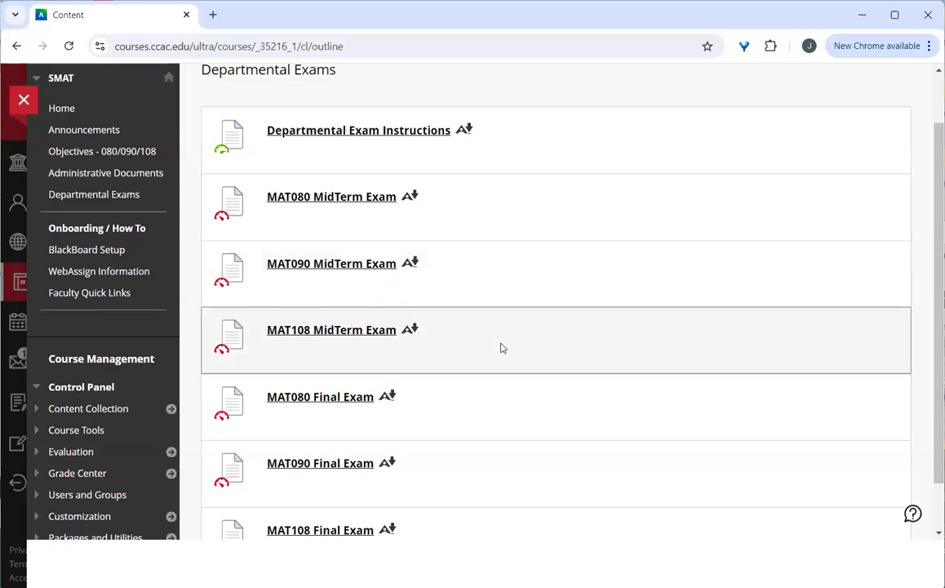
scroll(502, 349, "up", 2)
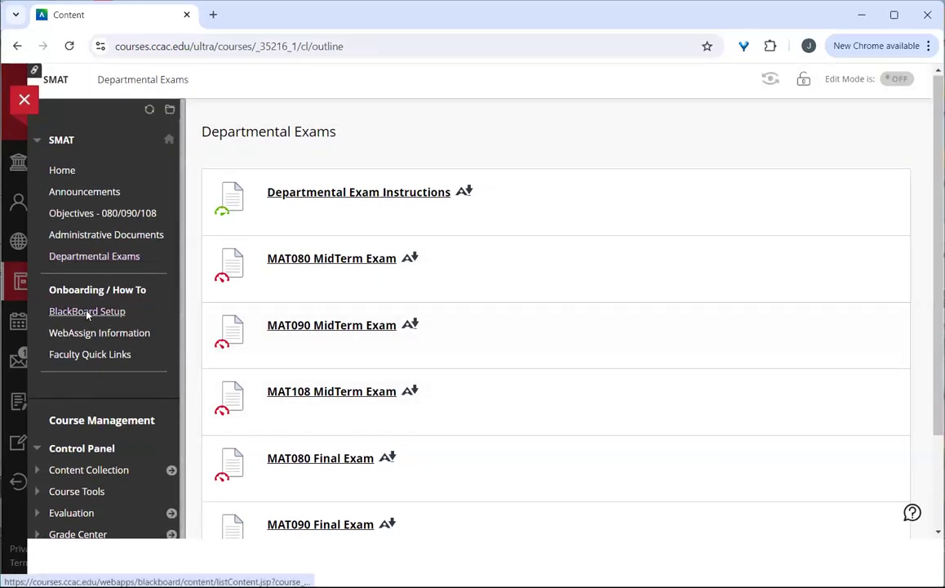
View the BlackBoard Setup page, and read through the WebAssign Information page's basic info, quick notes and registration instruction files.
left_click(87, 313)
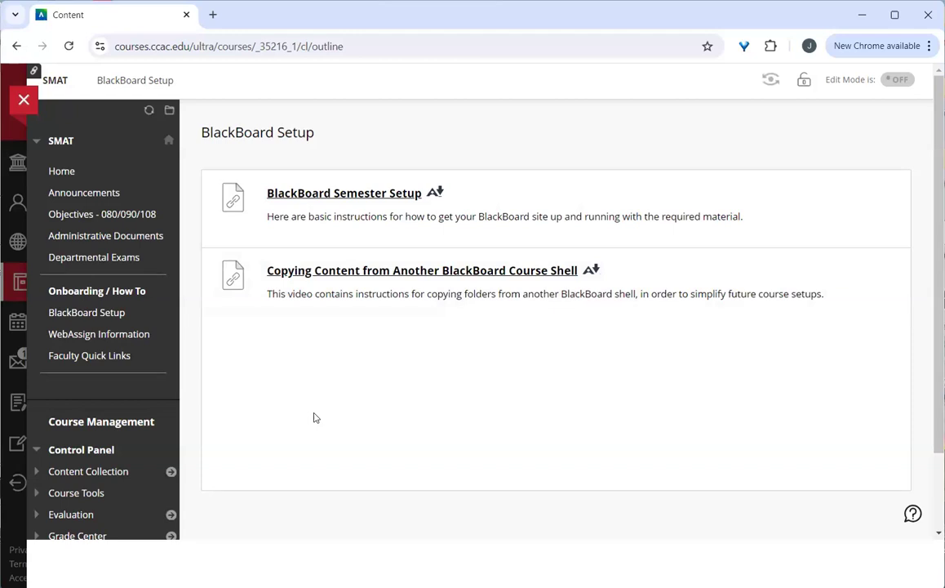
left_click(96, 334)
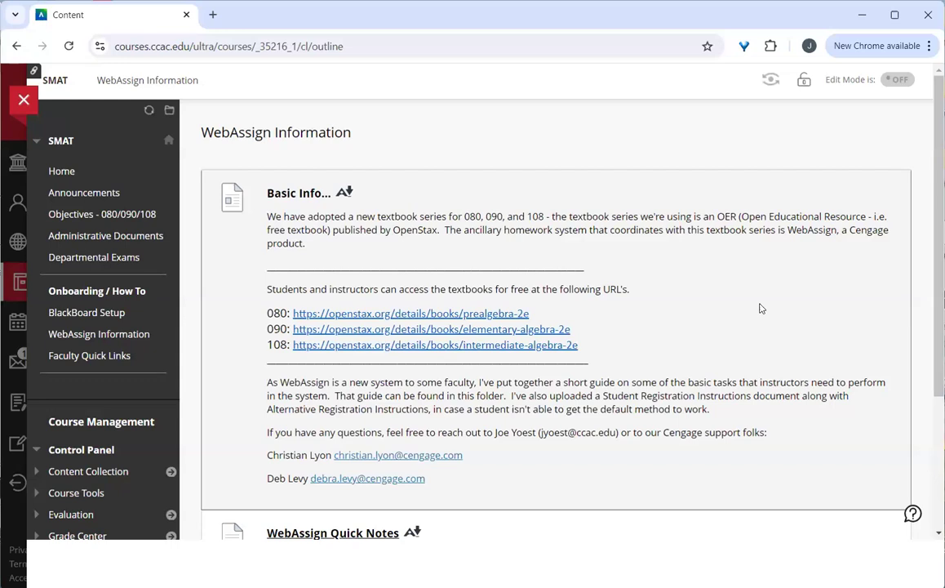
scroll(760, 308, "down", 3)
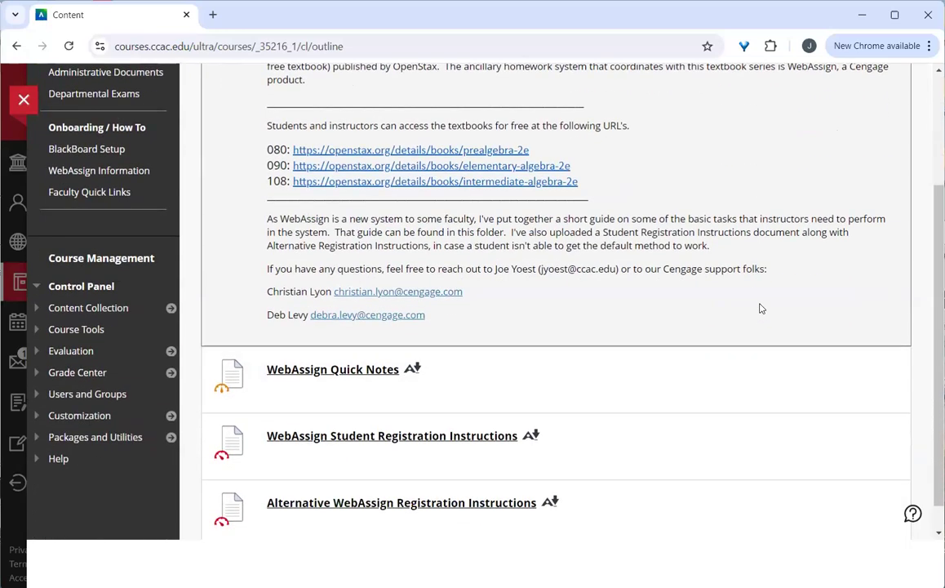
scroll(760, 309, "down", 1)
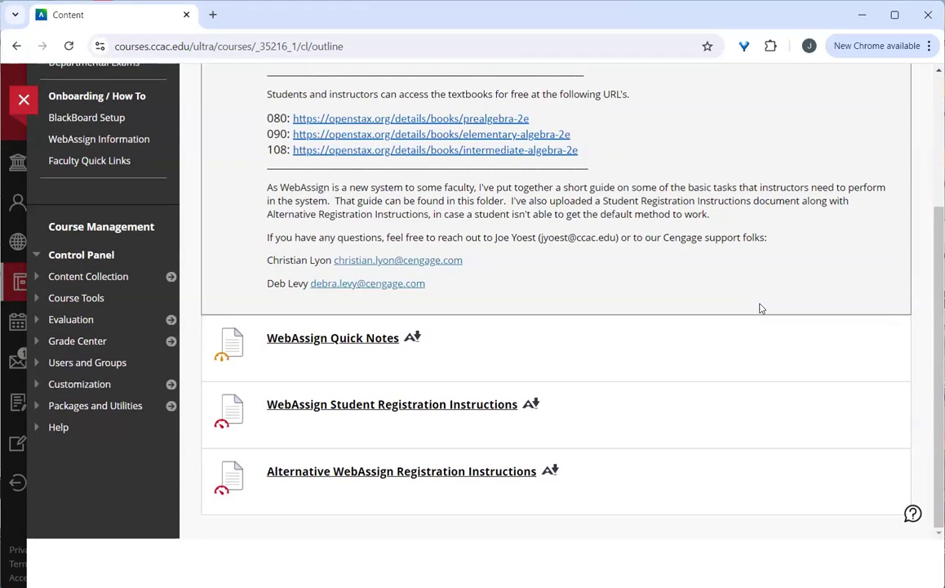
scroll(761, 309, "up", 3)
scroll(761, 309, "down", 3)
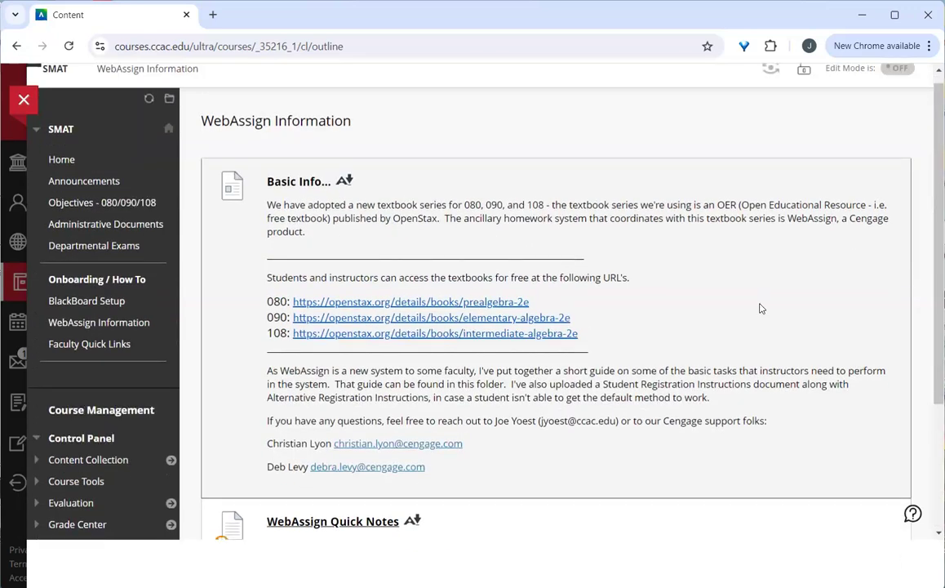
scroll(761, 308, "up", 3)
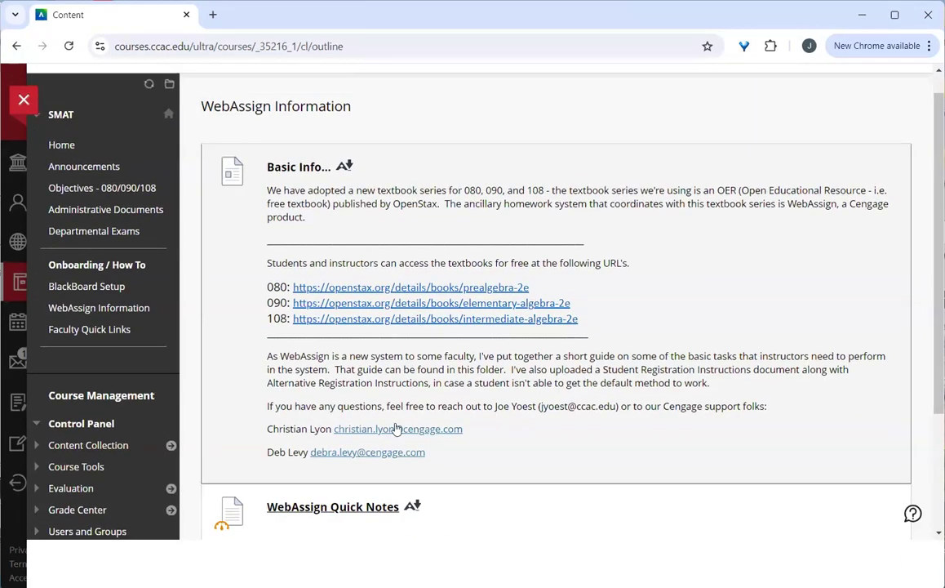
scroll(664, 321, "down", 2)
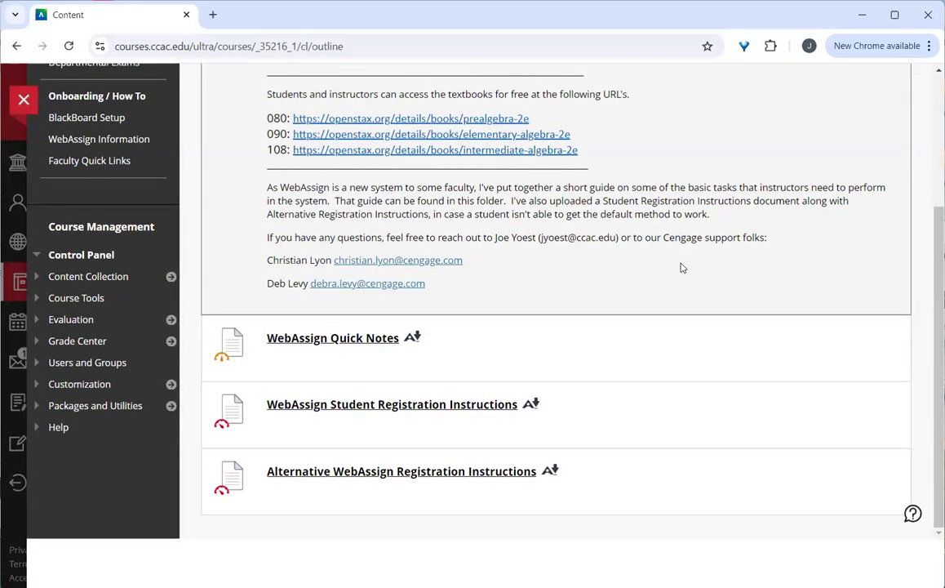
scroll(682, 267, "up", 2)
scroll(681, 267, "down", 2)
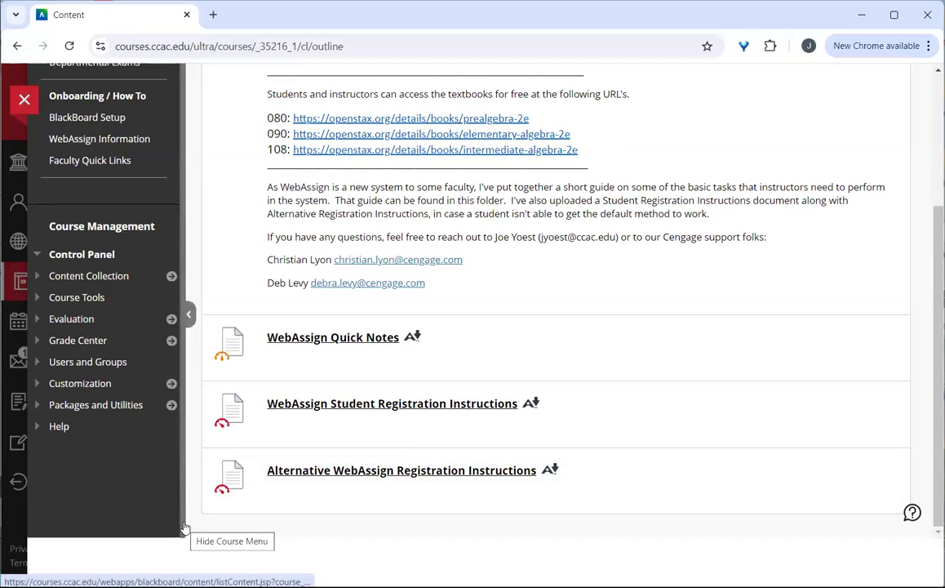
scroll(189, 511, "up", 2)
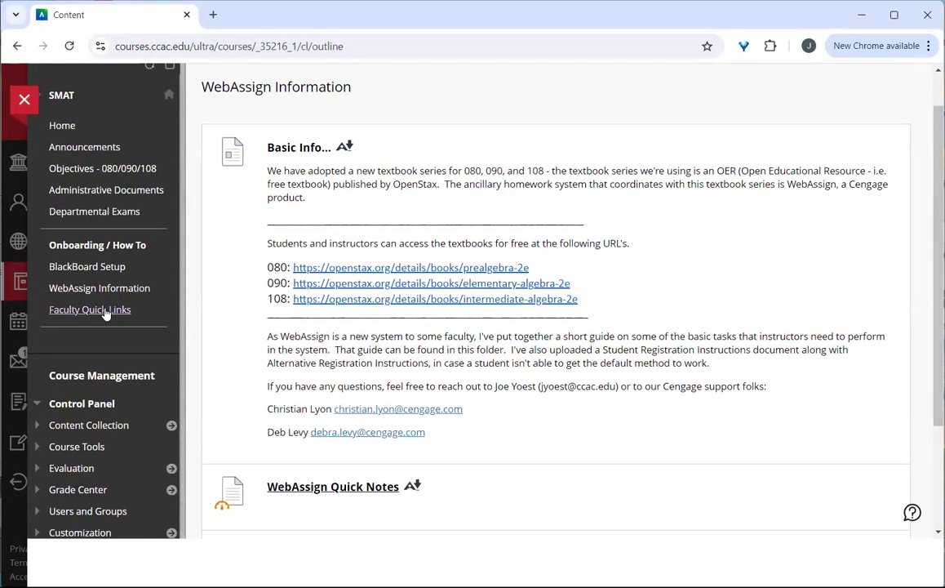
Open the Faculty Quick Links page and look through its links, from CCAC Service Desk to MyCCAC.
left_click(105, 312)
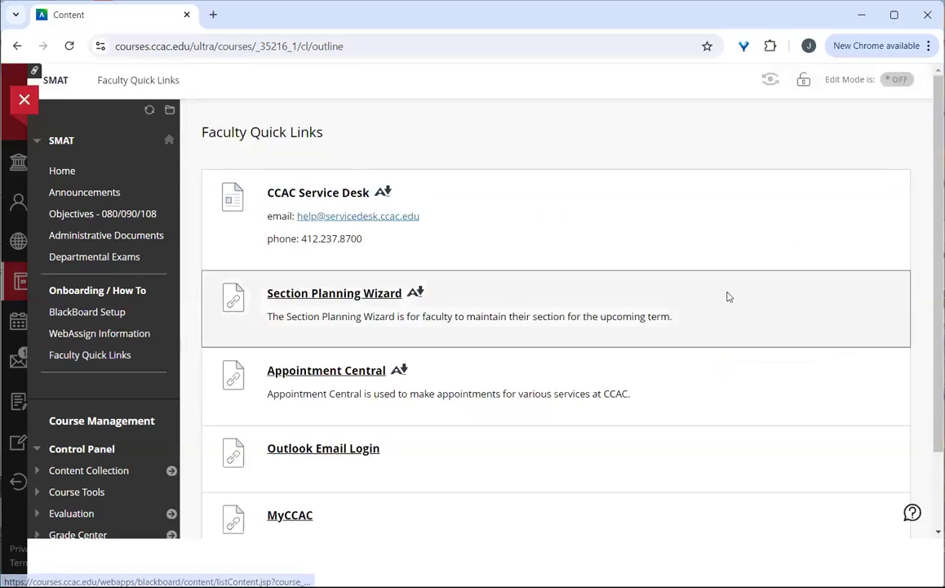
scroll(728, 297, "down", 2)
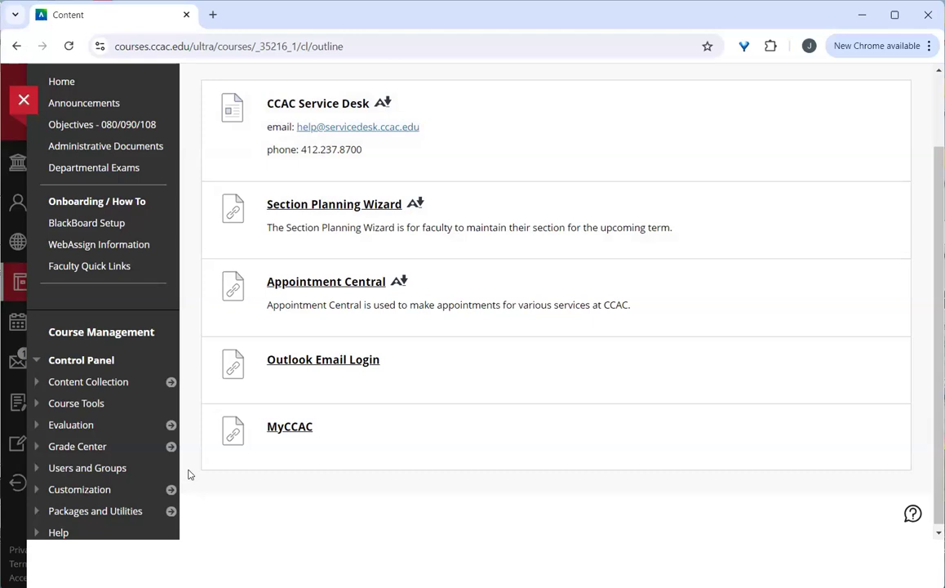
scroll(188, 474, "up", 2)
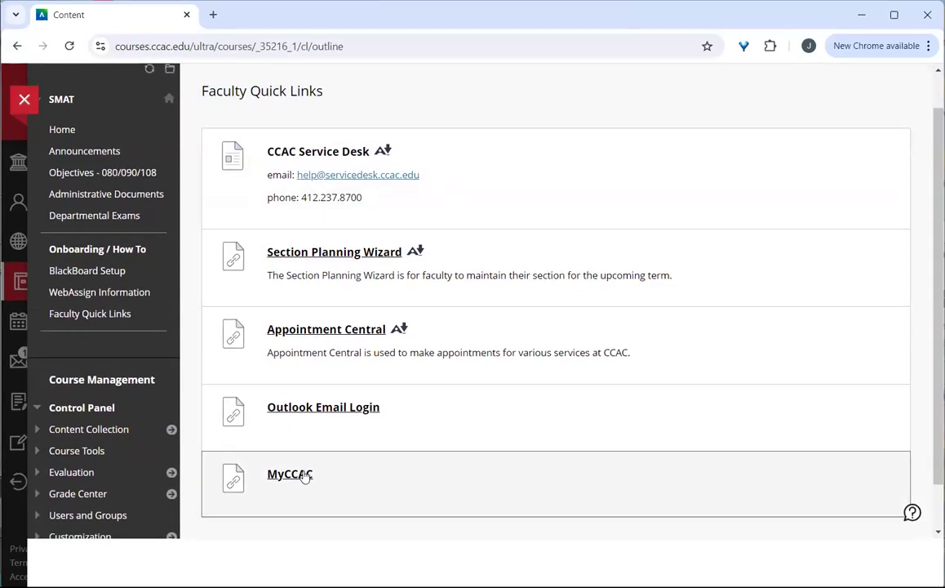
scroll(190, 377, "up", 1)
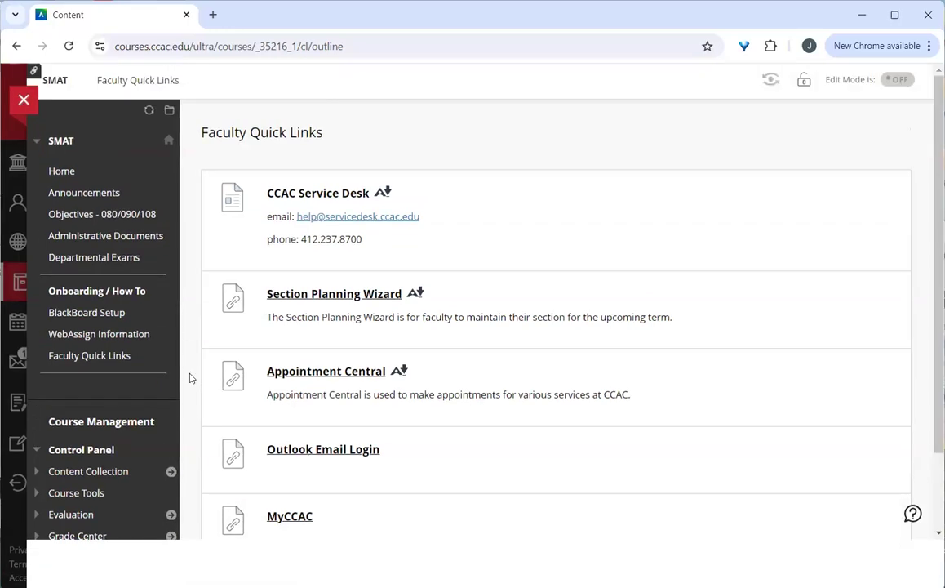
Return from the SMAT course to the course list, replacing the smat search with a Fall Semester 2024 term filter.
left_click(26, 98)
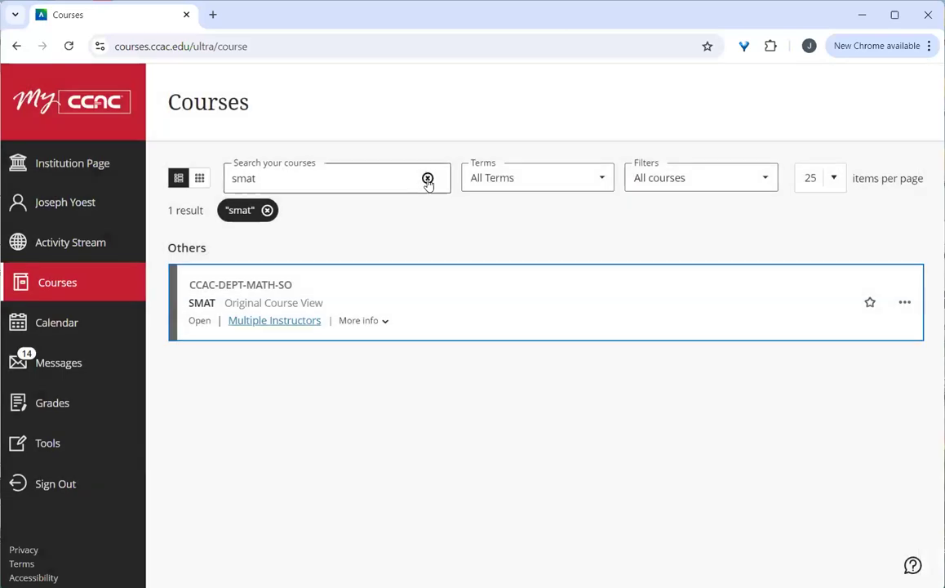
left_click(428, 178)
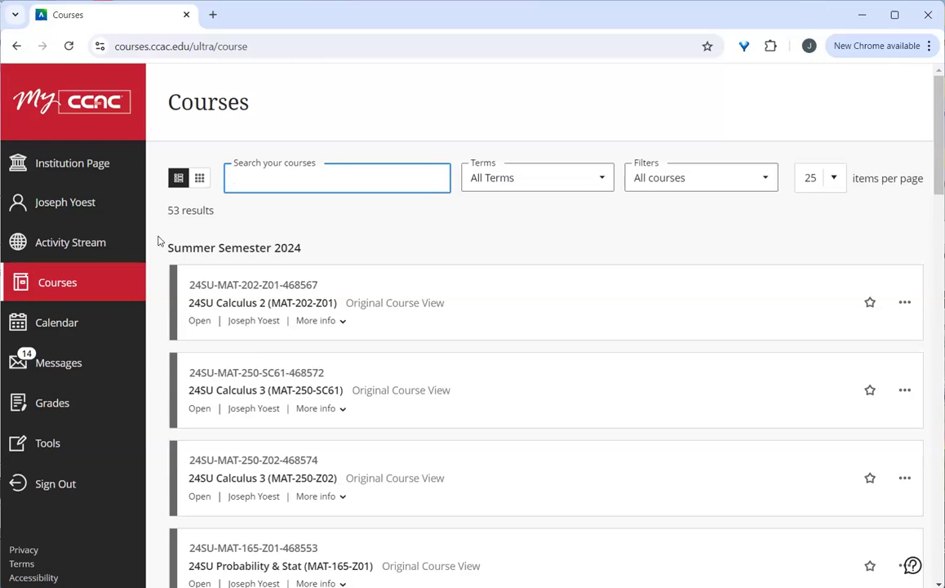
scroll(160, 257, "down", 2)
scroll(159, 257, "down", 4)
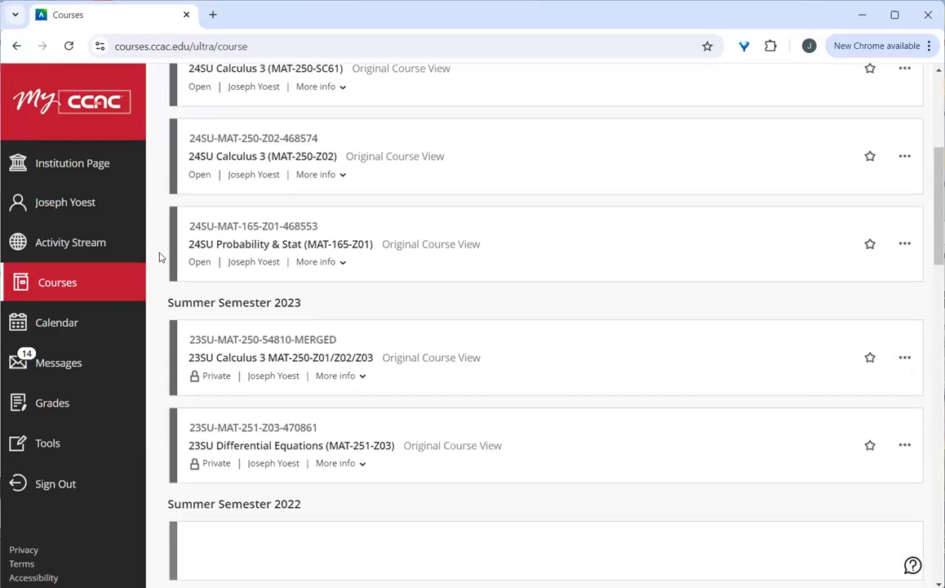
scroll(159, 257, "up", 5)
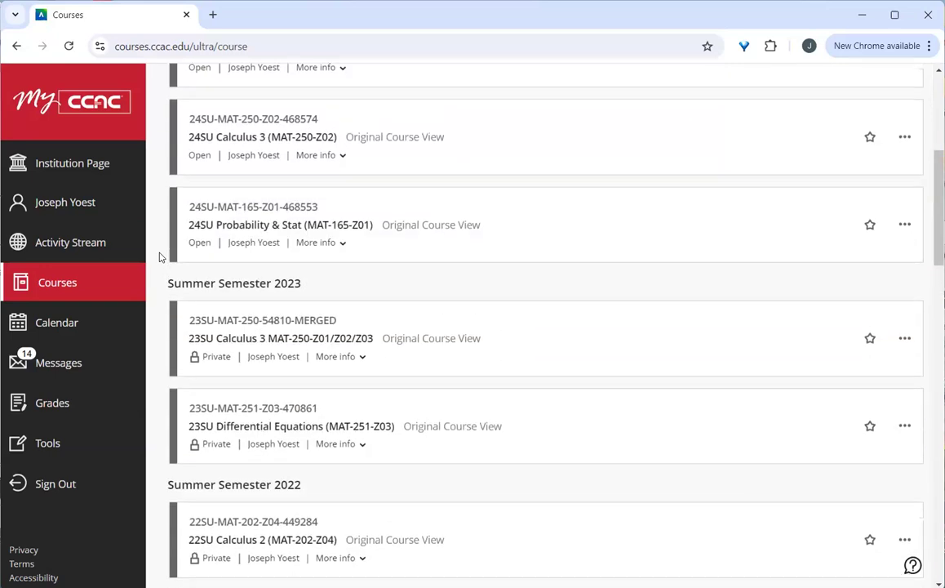
left_click(506, 181)
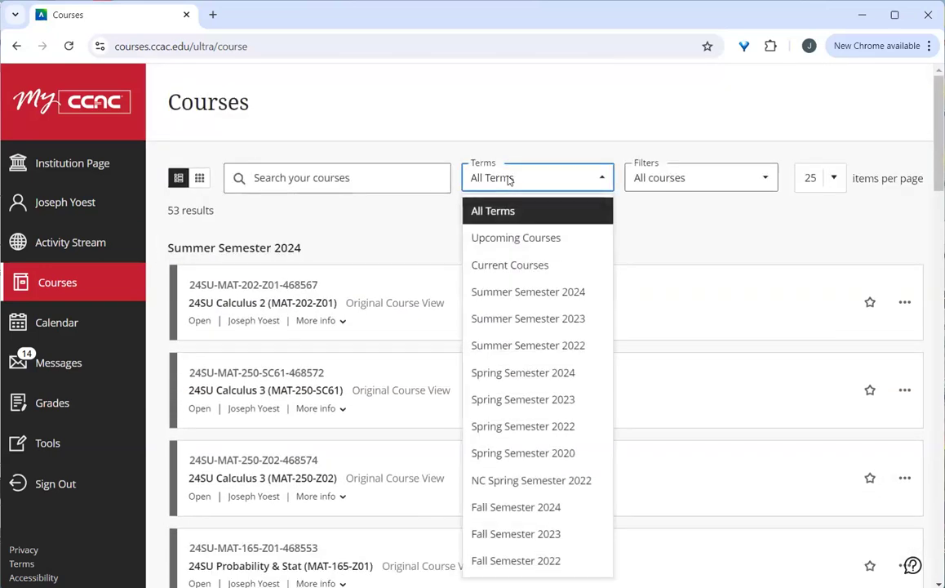
left_click(515, 510)
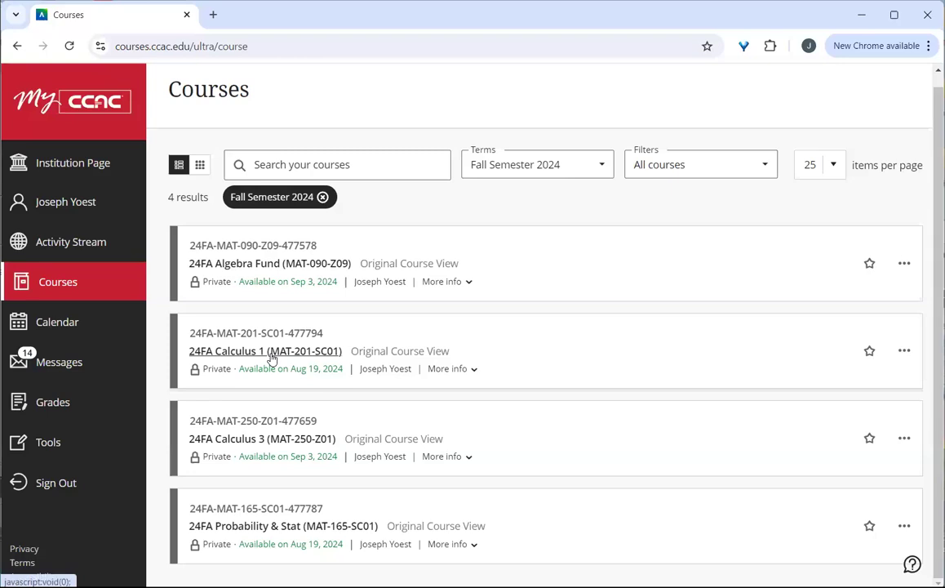
Open the 24FA Calculus 3 (MAT-250-Z01) course and view its Course Modules page.
left_click(272, 441)
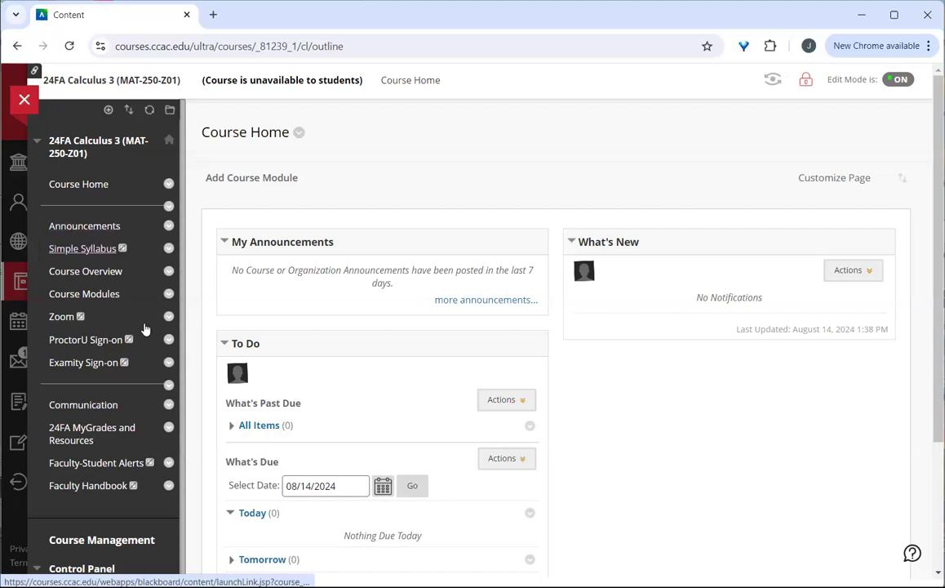
left_click(86, 295)
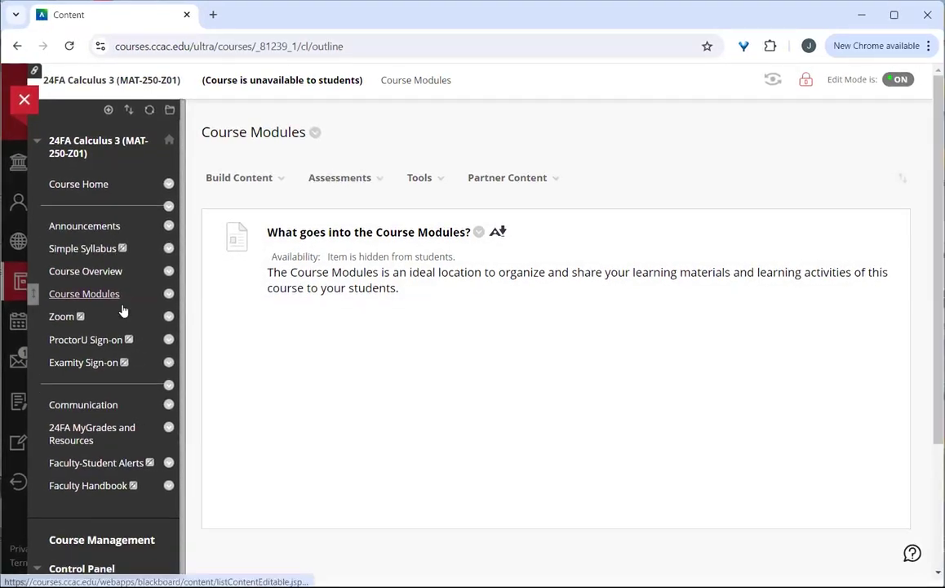
Permanently delete Simple Syllabus and the other unneeded links from the course menu, keeping Course Home, Announcements and ProctorU Sign-on.
left_click(168, 248)
left_click(190, 341)
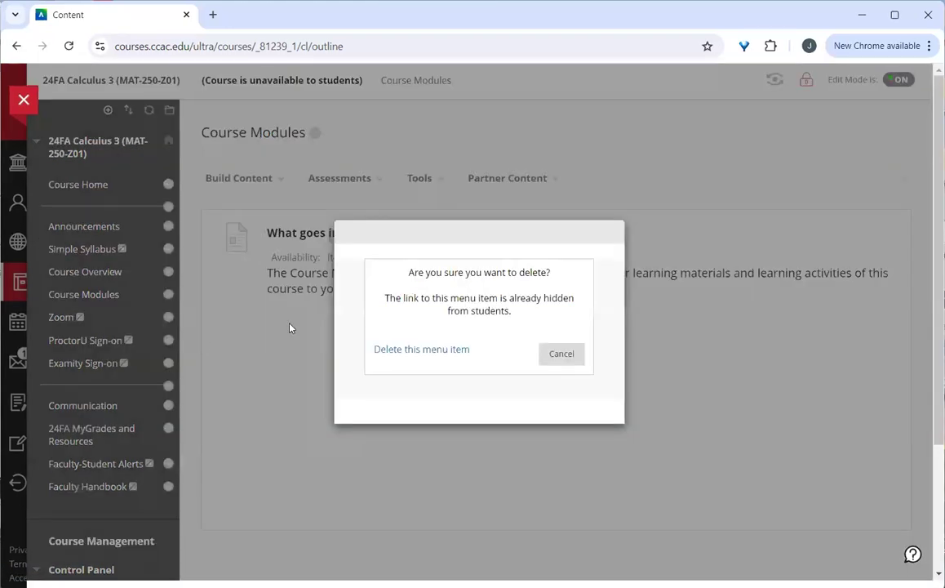
left_click(419, 349)
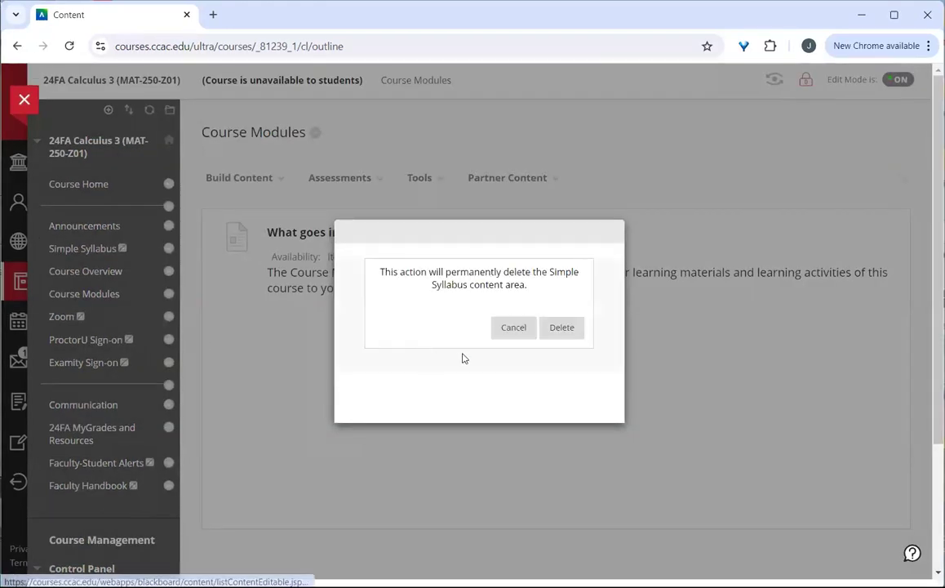
left_click(560, 328)
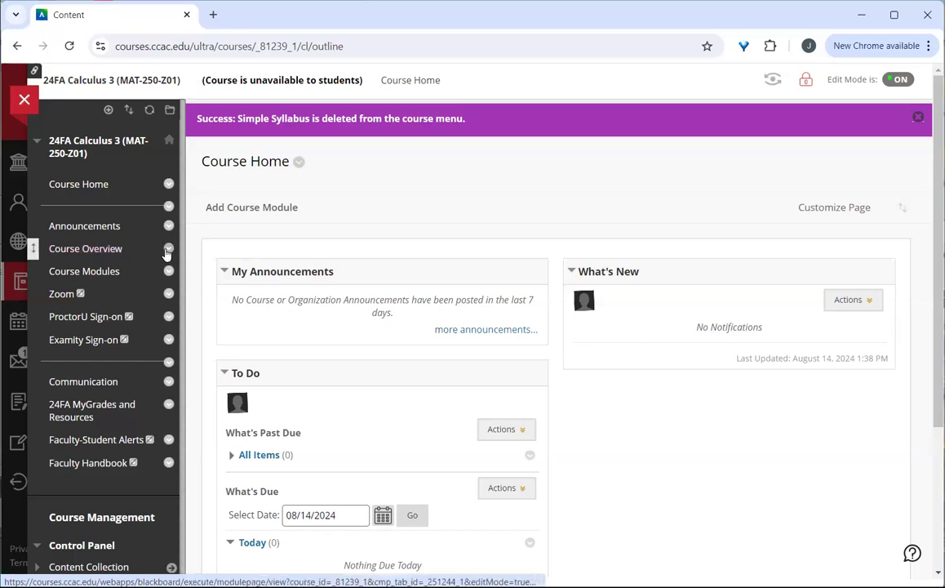
left_click(168, 251)
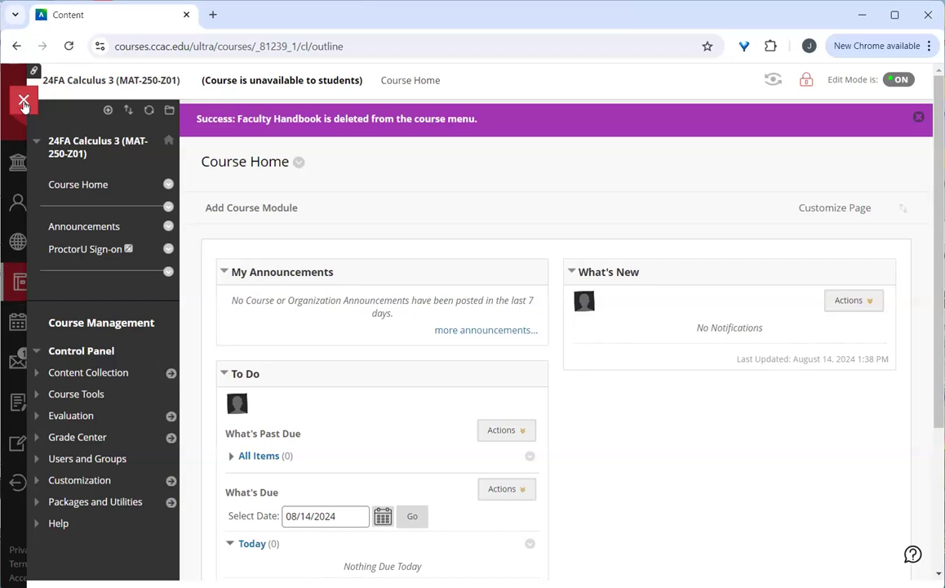
Close the course, filter the course list to Summer Semester 2024 and open 24SU Calculus 3 (MAT-250-Z02) to review its menu.
left_click(24, 101)
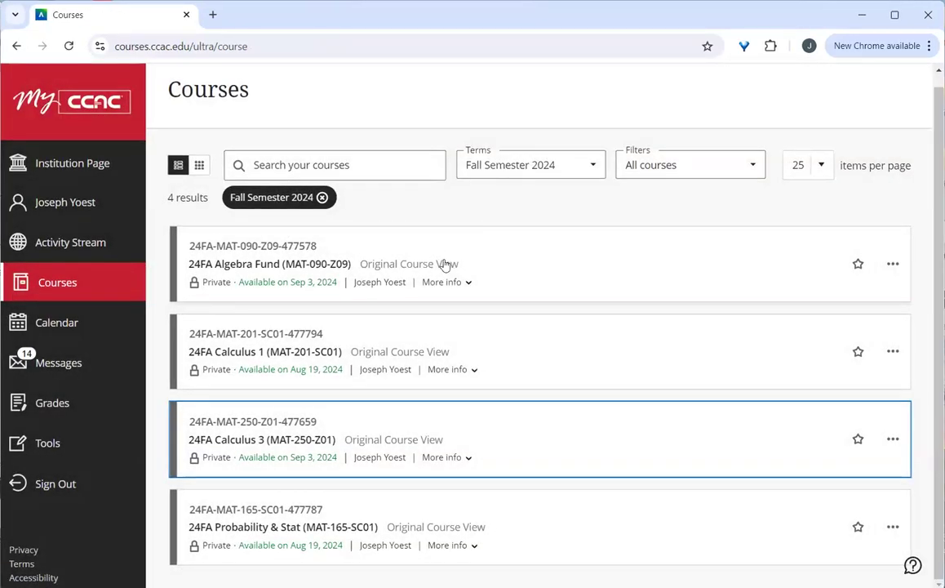
left_click(593, 166)
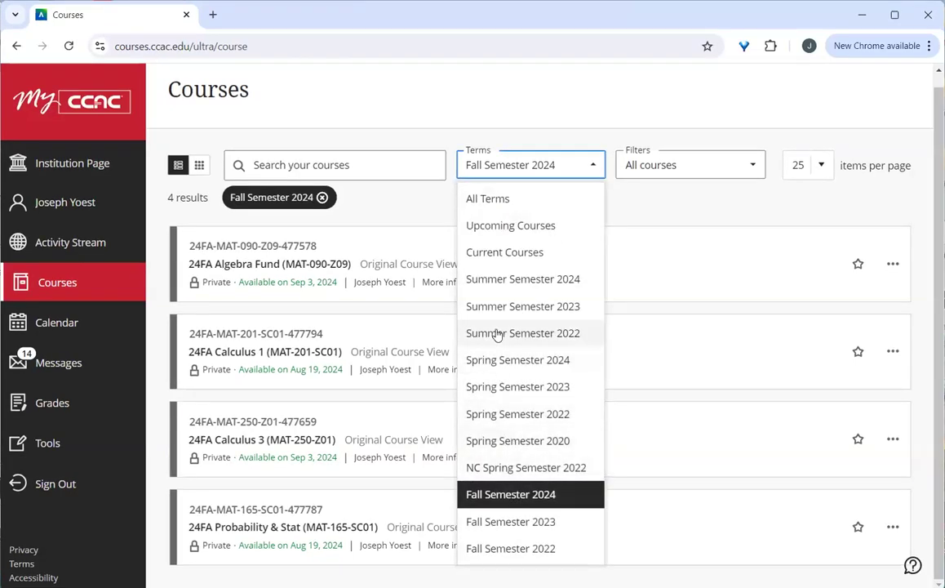
left_click(523, 280)
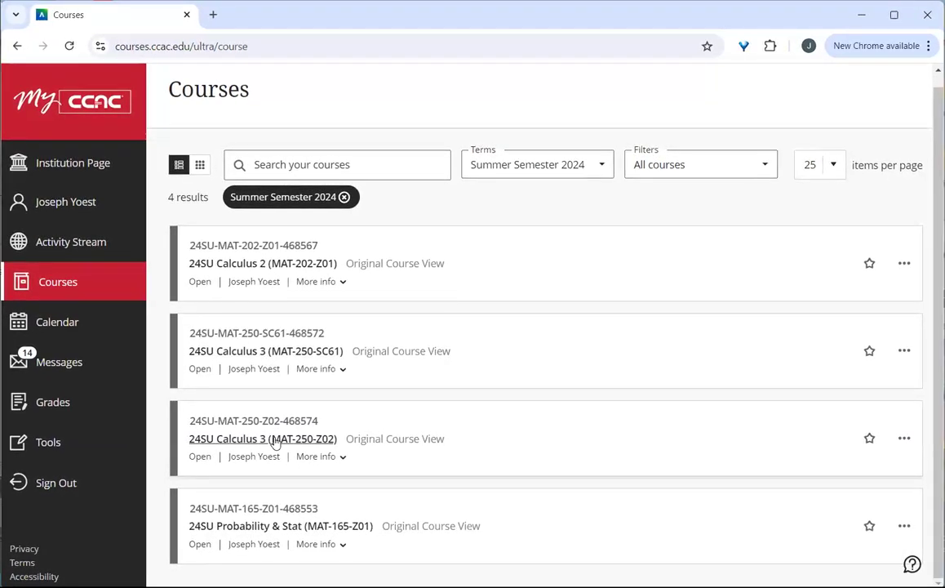
left_click(234, 439)
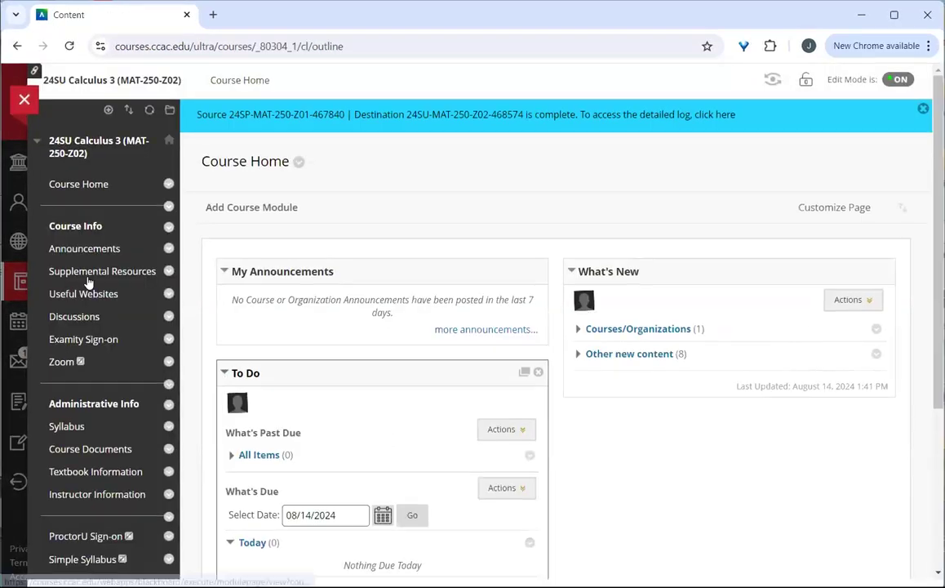
scroll(88, 238, "down", 3)
scroll(99, 349, "up", 3)
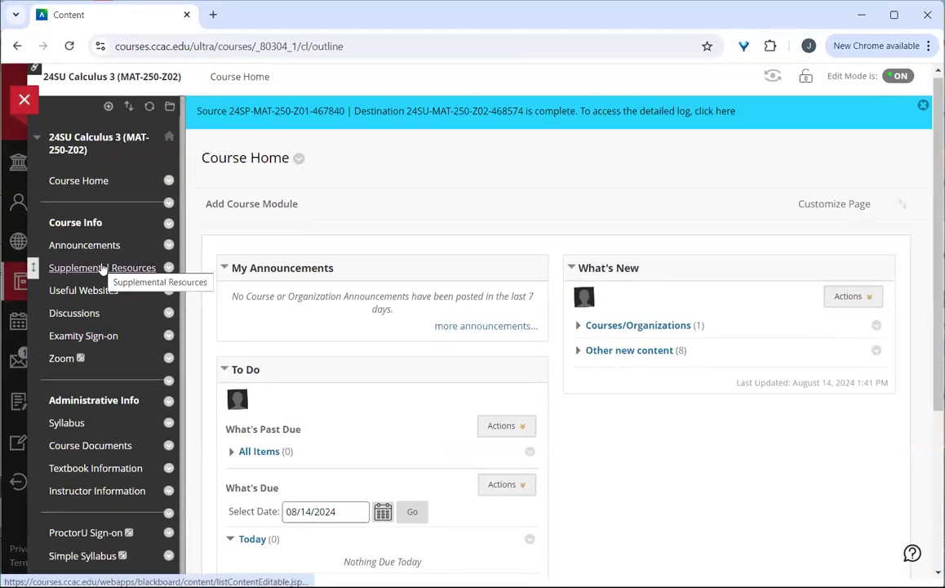
Open the Course Copy utility for the 24SU Calculus 3 (MAT-250-Z02) course.
scroll(131, 294, "down", 1)
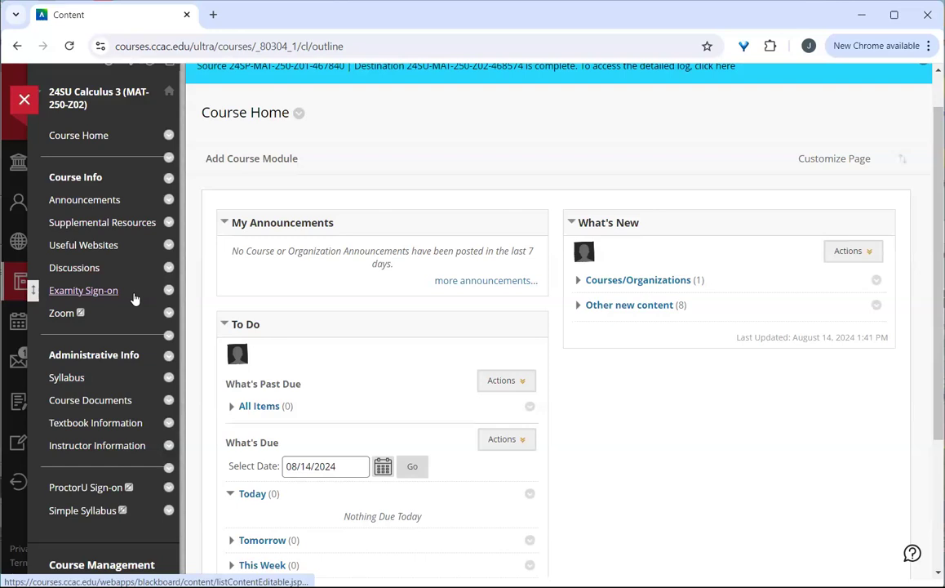
scroll(135, 300, "down", 3)
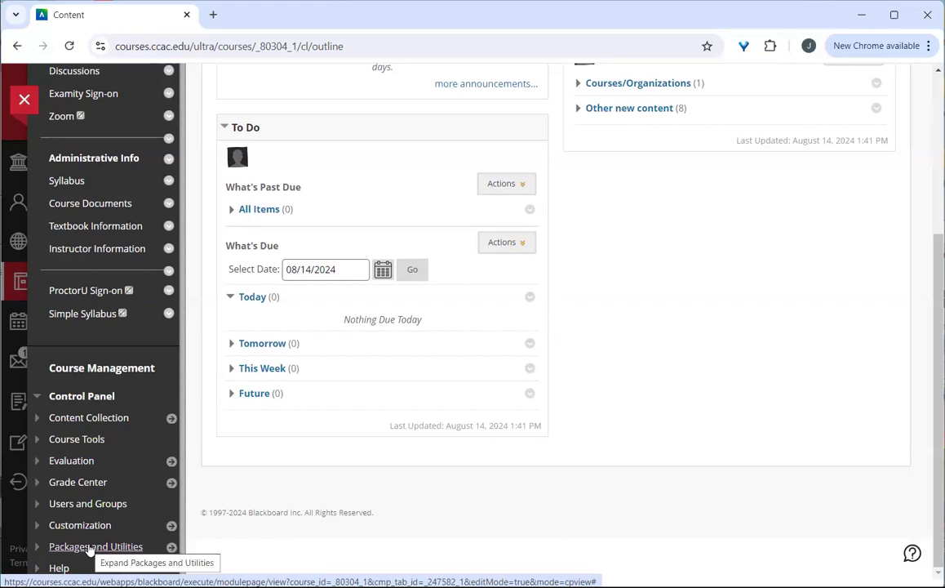
left_click(75, 547)
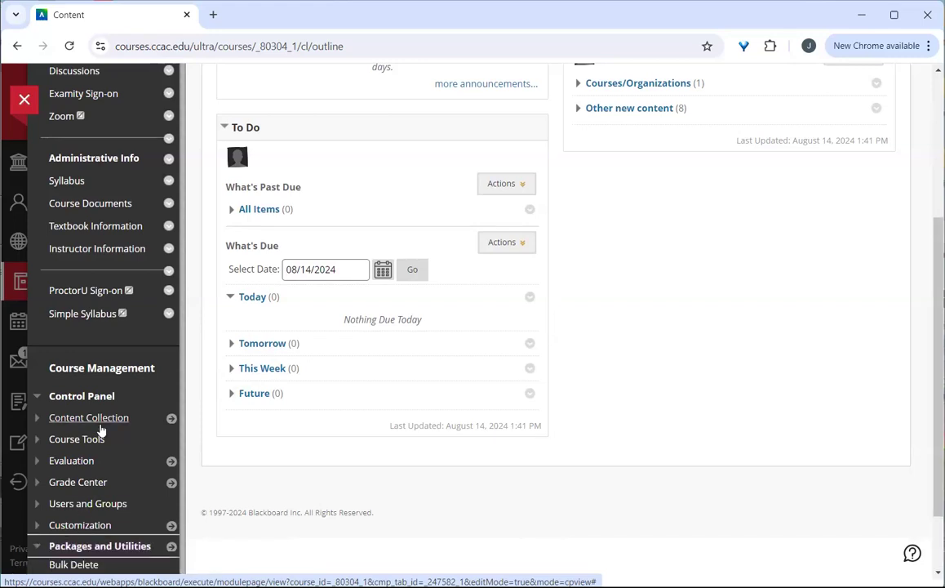
scroll(100, 430, "down", 2)
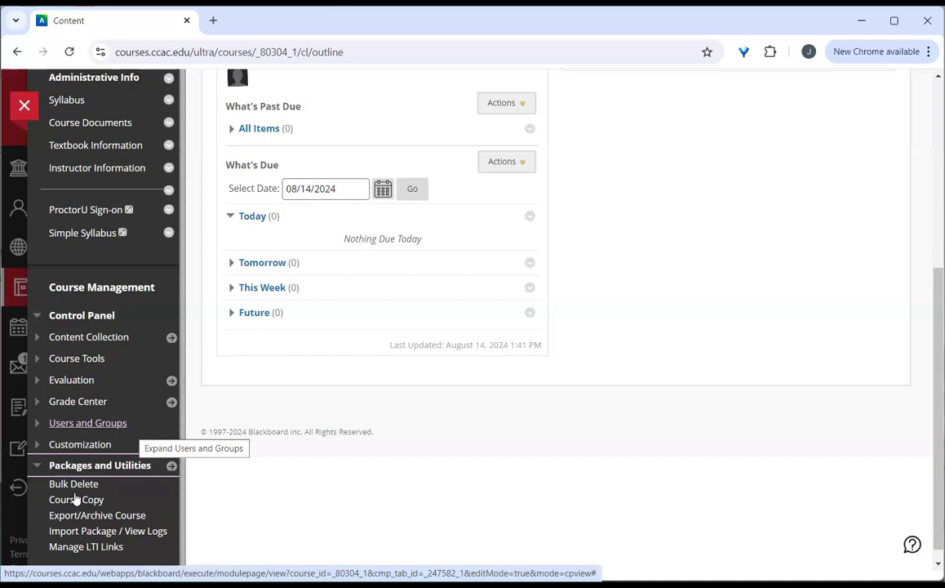
left_click(76, 501)
Keep the copy type as Copy Course Materials into an Existing Course and choose the 24FA-MAT-250-Z01 course as the destination.
scroll(533, 370, "down", 2)
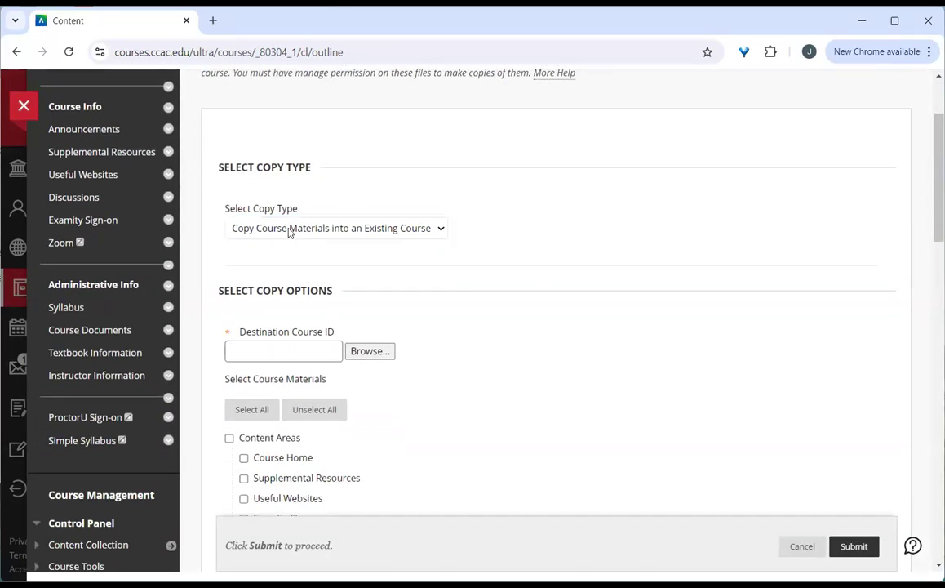
left_click(409, 236)
scroll(480, 310, "down", 2)
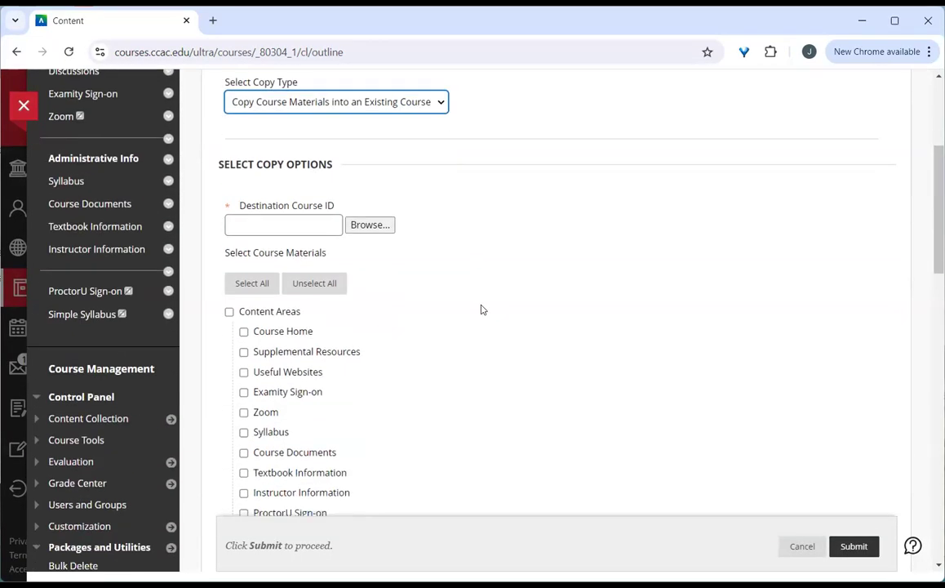
left_click(367, 226)
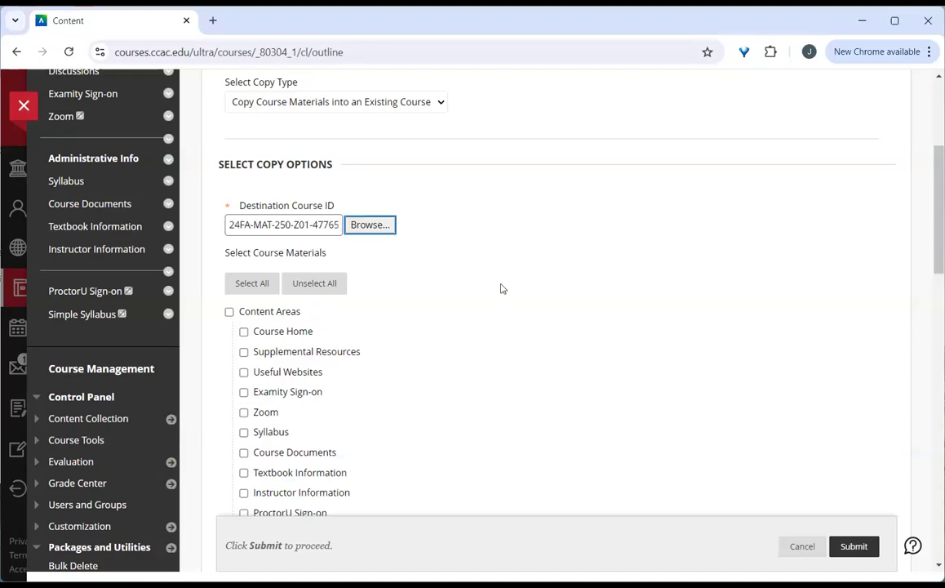
Include the content areas Supplemental Resources, Useful Websites, Zoom, Syllabus, Course Documents, Textbook Information and Instructor Information in the copy.
scroll(501, 289, "down", 1)
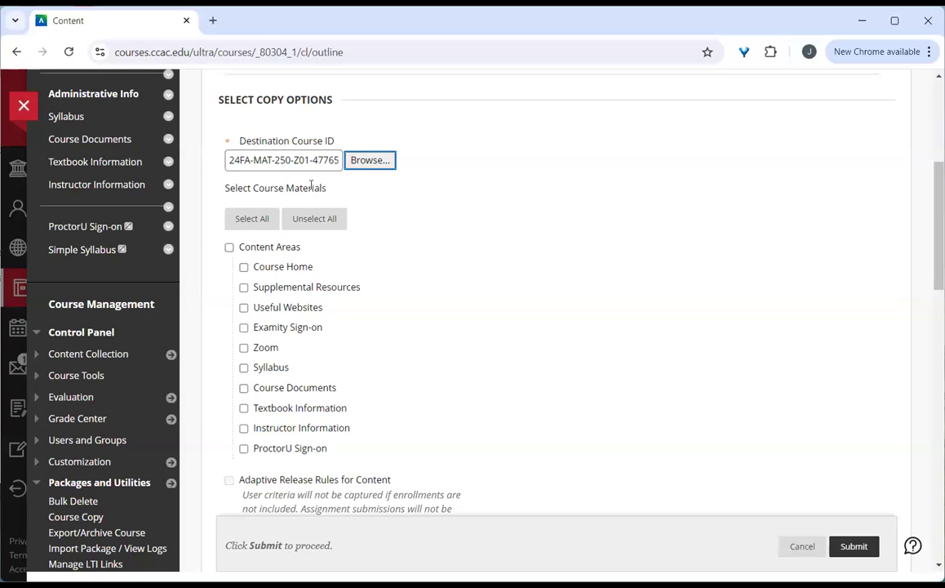
scroll(480, 257, "down", 1)
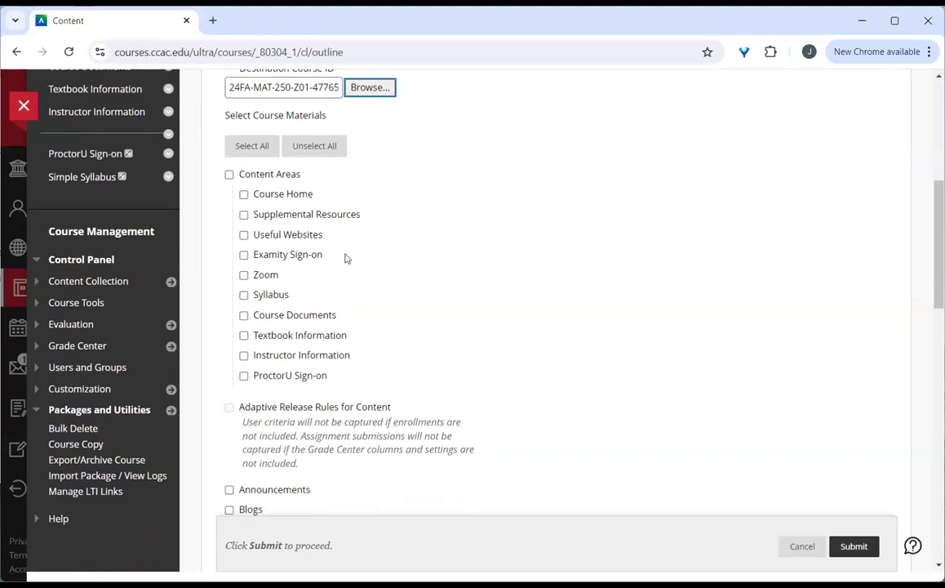
left_click(243, 215)
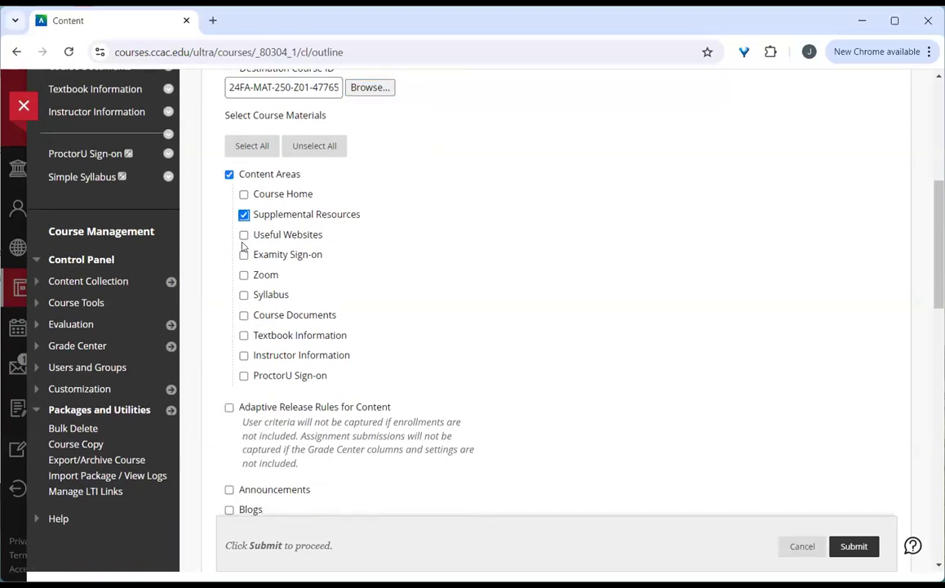
left_click(244, 235)
left_click(244, 274)
left_click(243, 295)
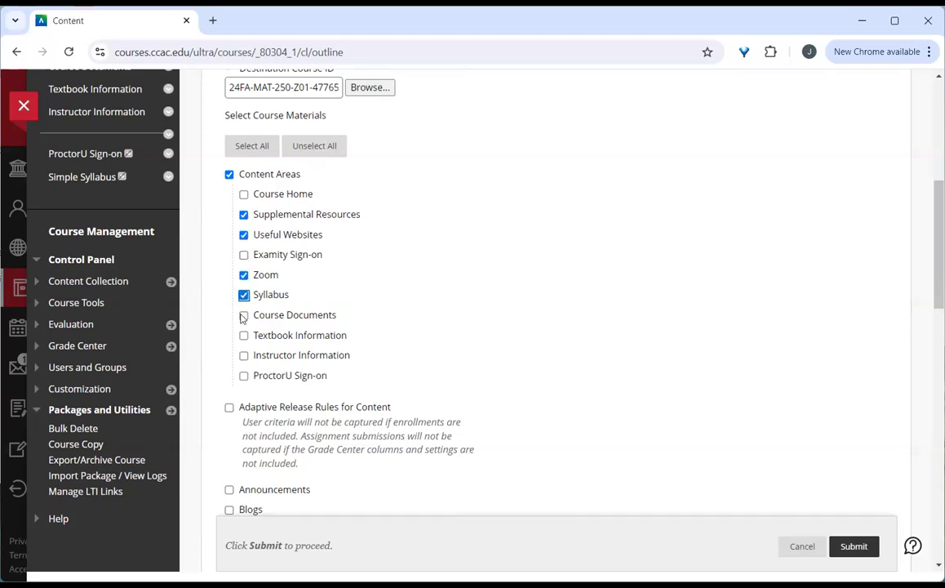
left_click(243, 315)
left_click(243, 335)
left_click(243, 356)
Include the Discussion Board with starter posts for each thread in the copy, and review the chosen course materials.
scroll(438, 356, "down", 3)
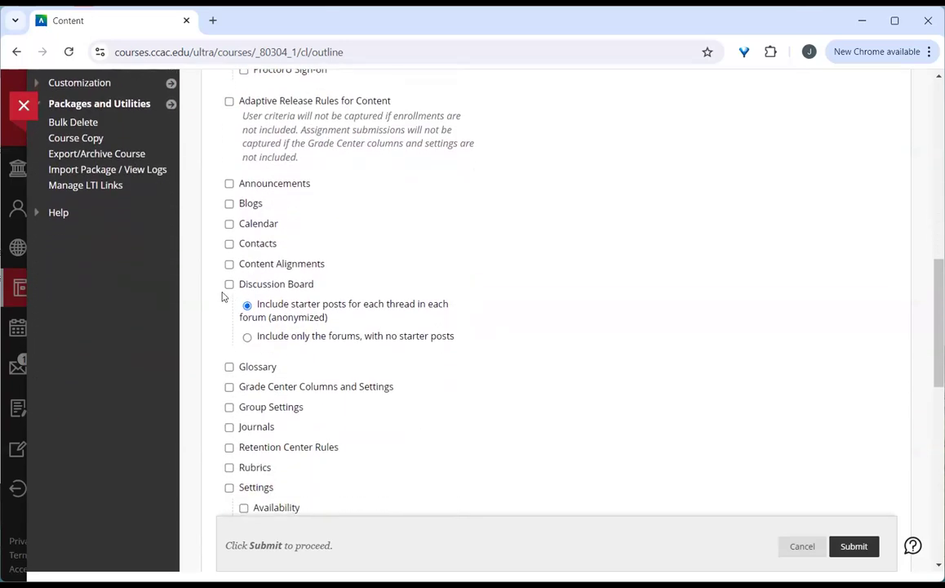
left_click(229, 284)
scroll(494, 323, "down", 3)
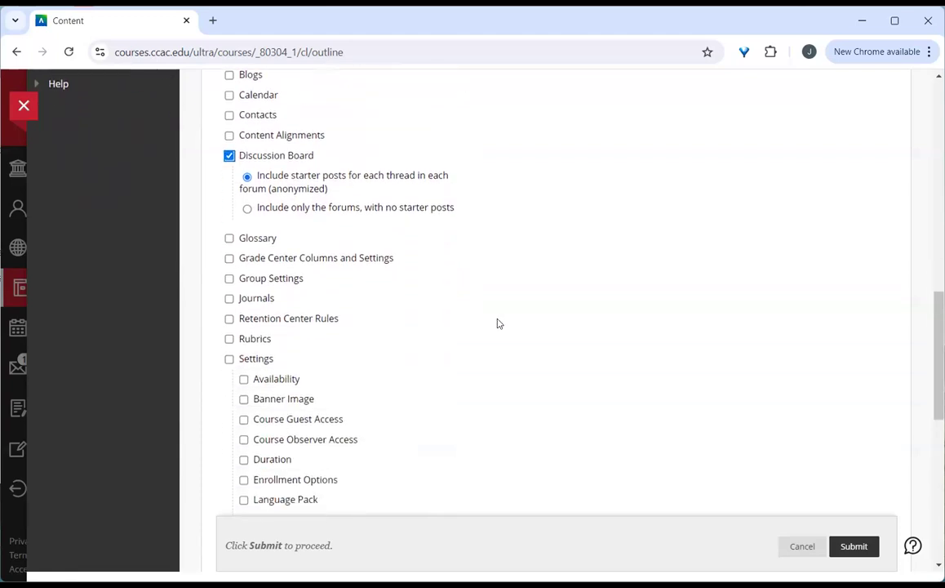
scroll(498, 324, "up", 2)
scroll(497, 323, "up", 1)
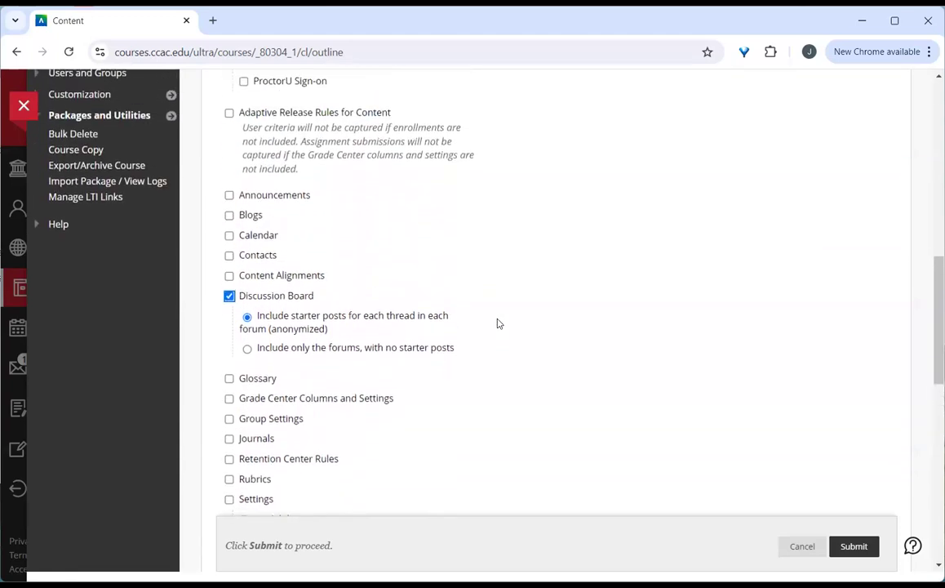
scroll(438, 355, "up", 4)
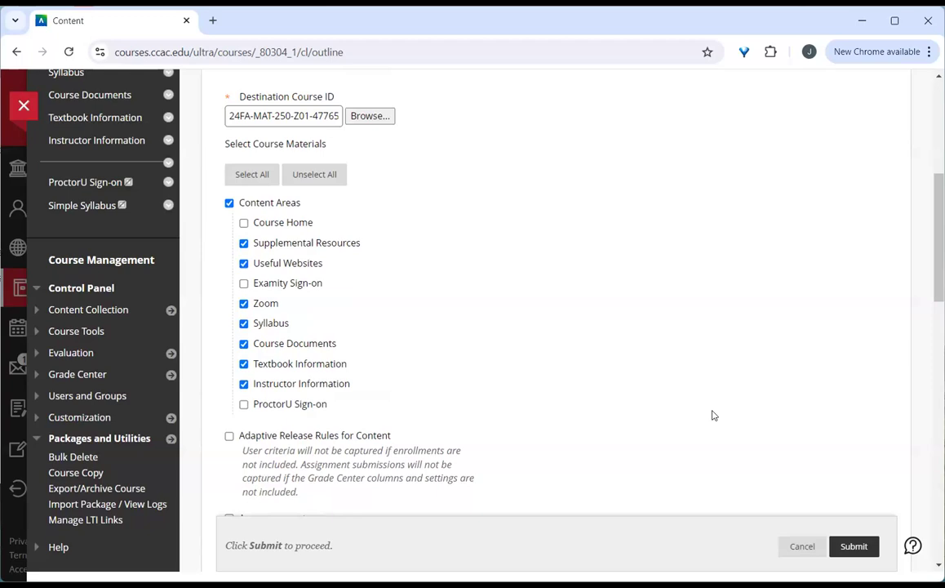
Submit the course copy and dismiss both notification banners on the Packages and Utilities page.
left_click(851, 546)
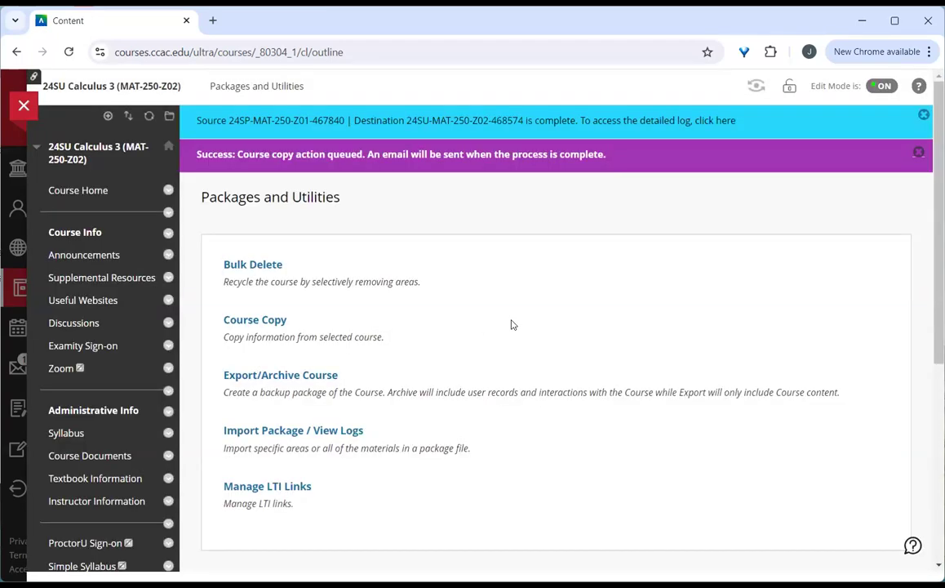
left_click(918, 154)
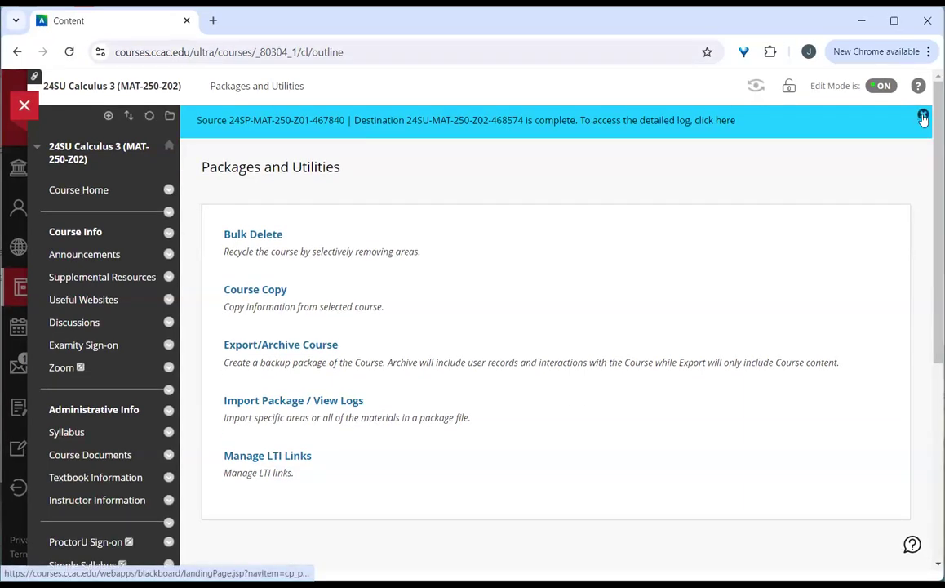
left_click(923, 115)
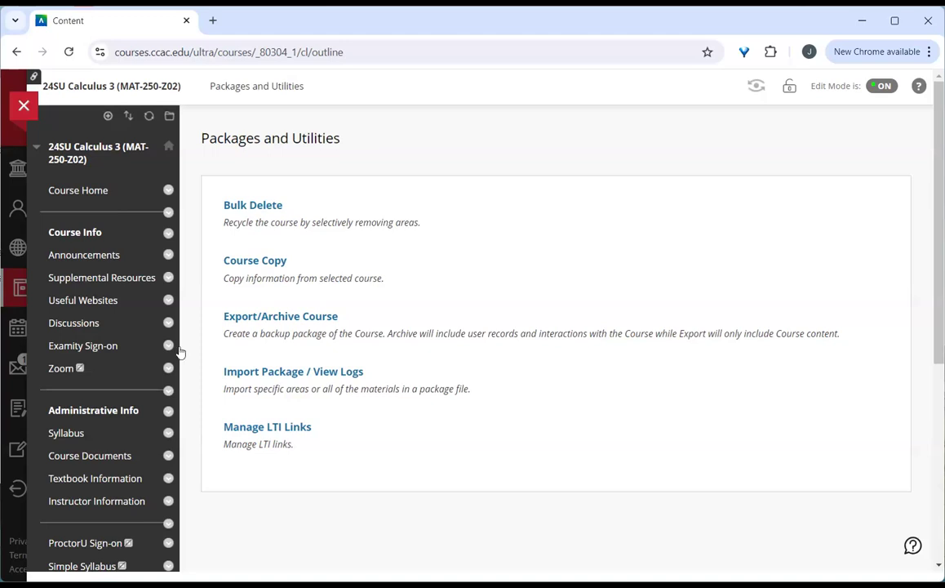
Return to the course list, filter it to Fall Semester 2024 and open 24FA Calculus 3 (MAT-250-Z01).
scroll(76, 367, "down", 2)
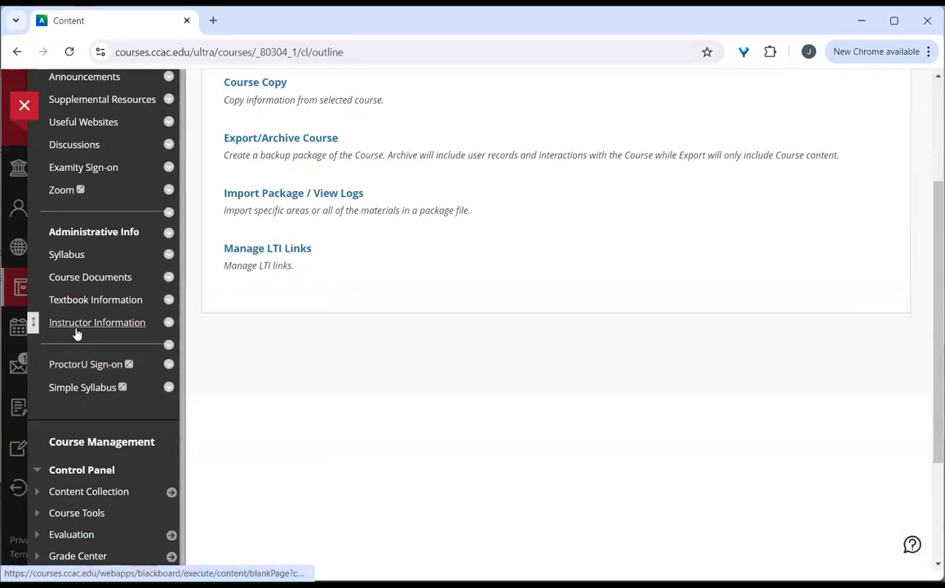
scroll(112, 424, "down", 2)
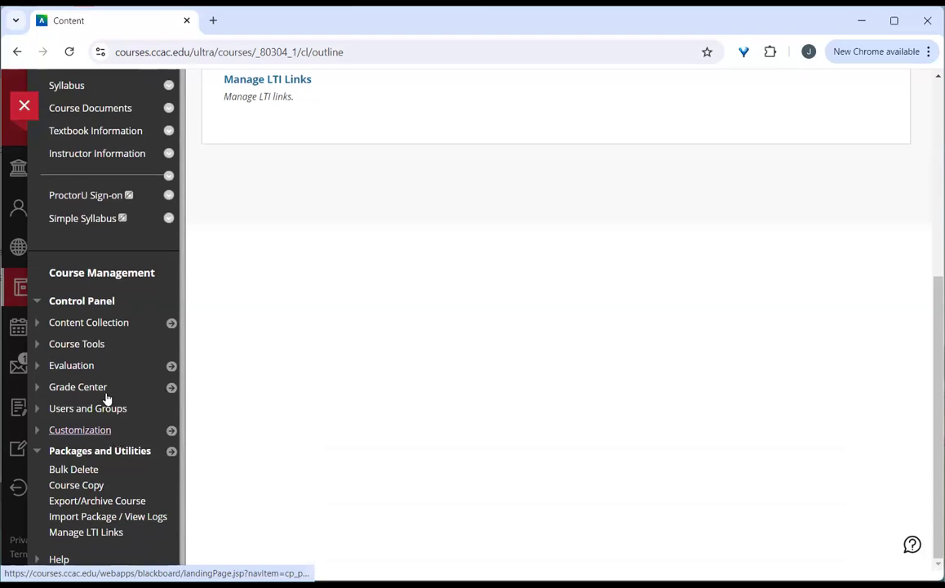
left_click(25, 106)
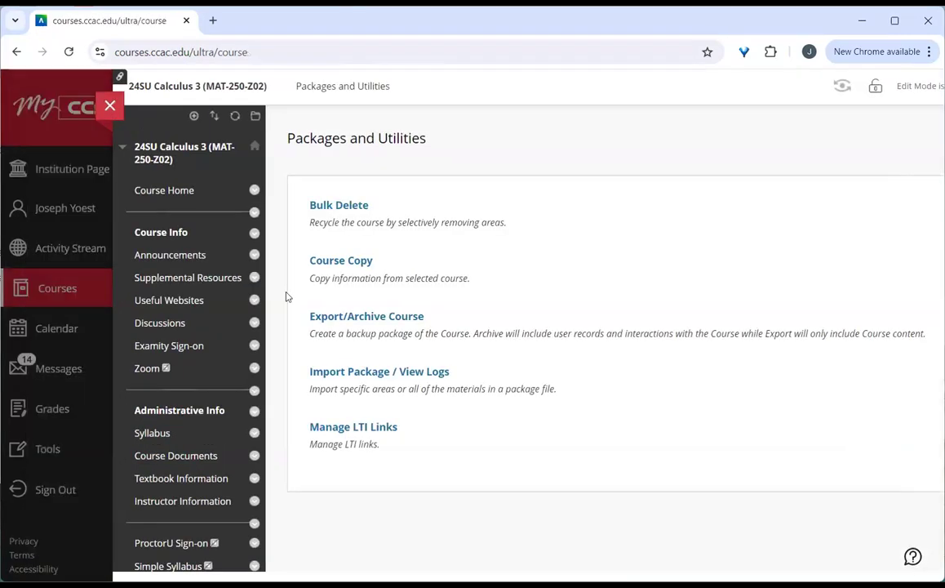
left_click(502, 164)
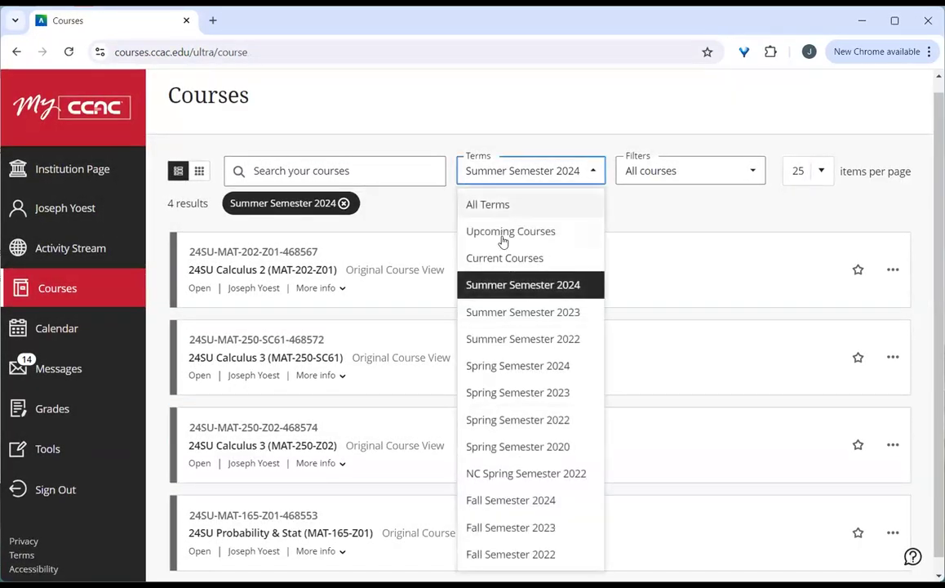
left_click(510, 500)
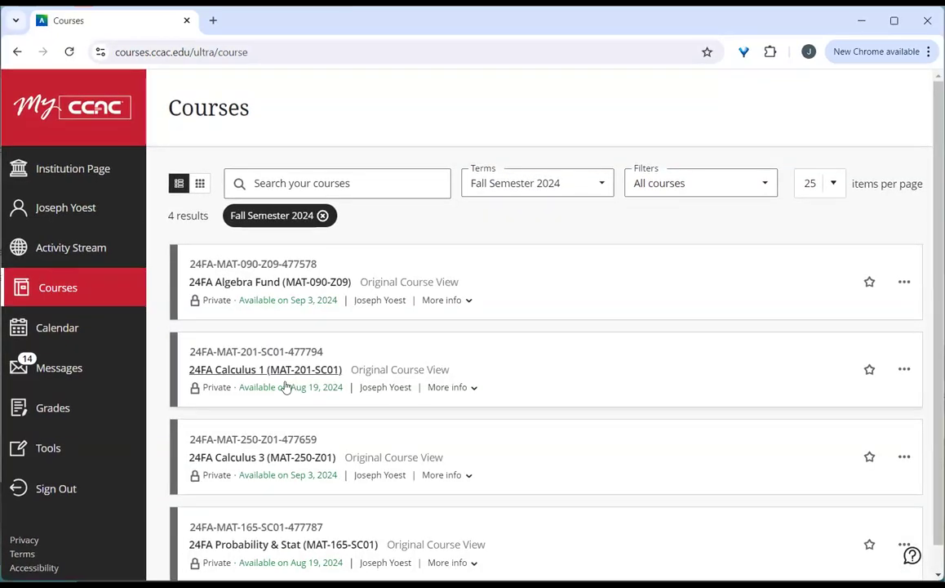
left_click(283, 457)
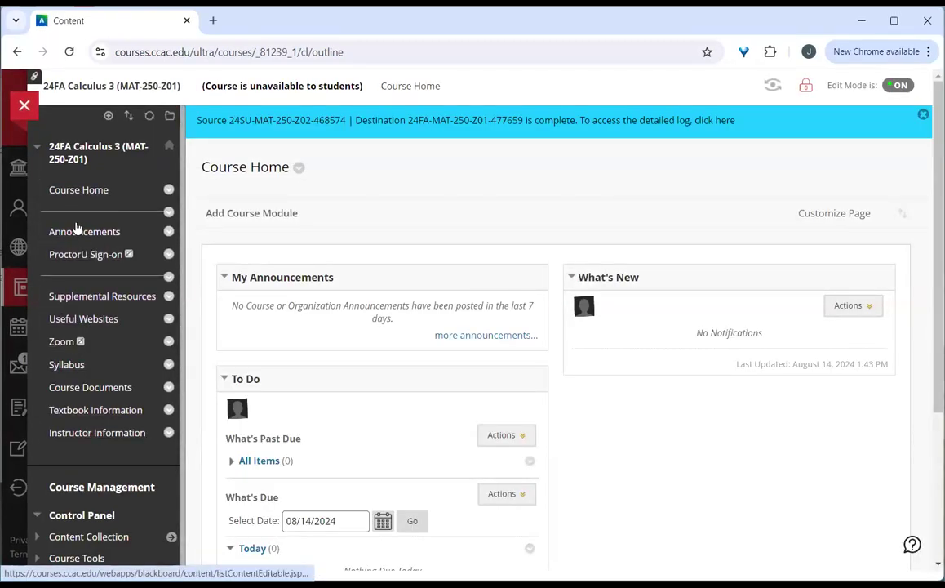
Check the Announcements page and the copied Supplemental Resources content in the 24FA Calculus 3 course.
left_click(79, 234)
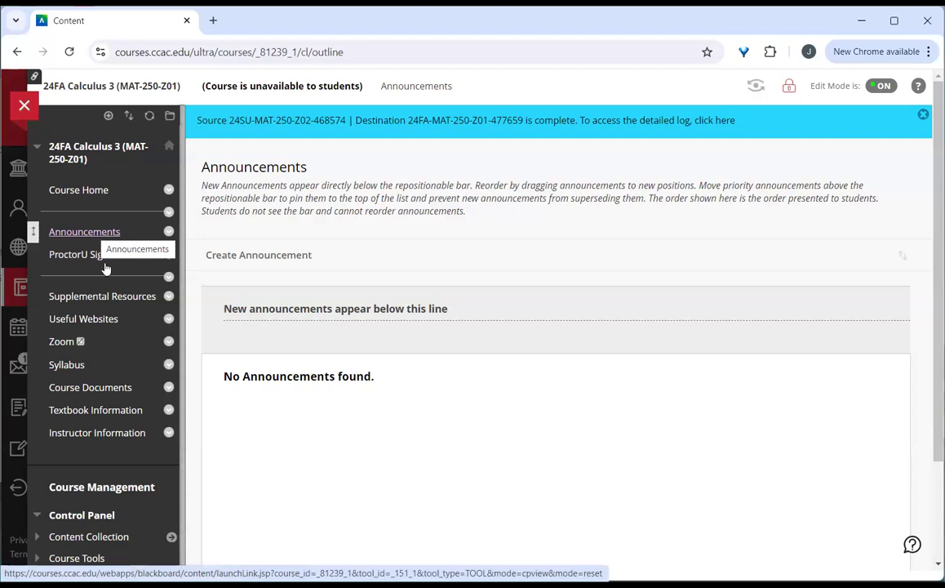
scroll(570, 263, "down", 3)
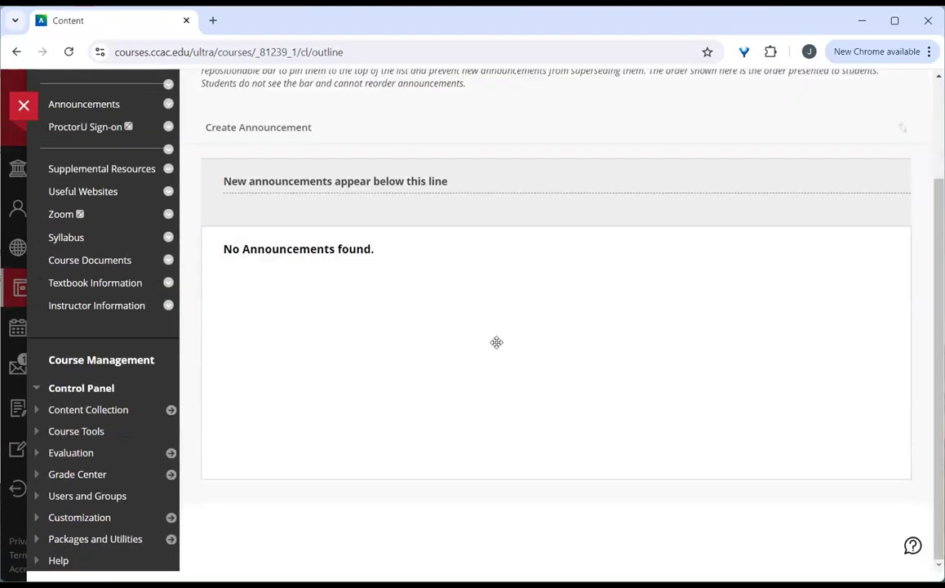
scroll(496, 342, "up", 3)
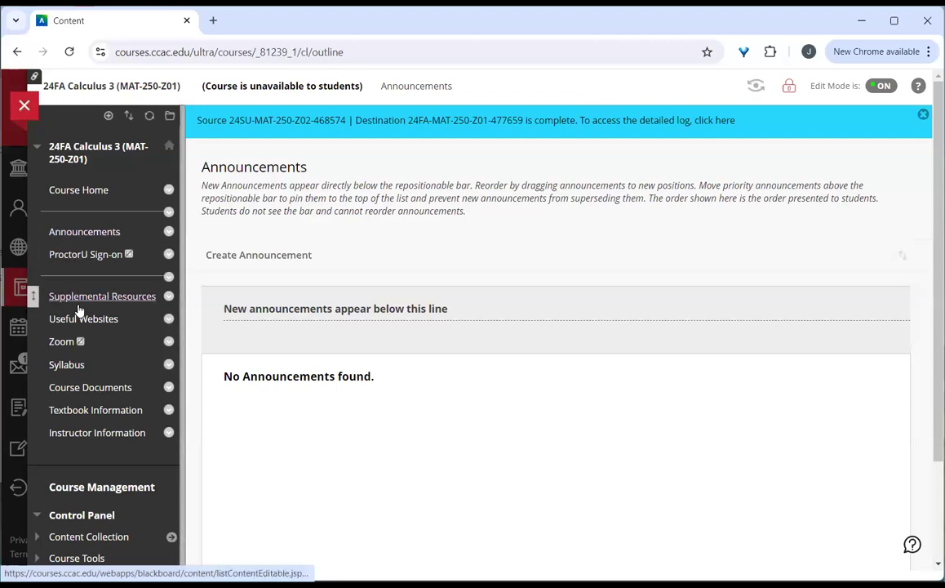
left_click(83, 300)
scroll(400, 274, "down", 5)
scroll(270, 259, "up", 5)
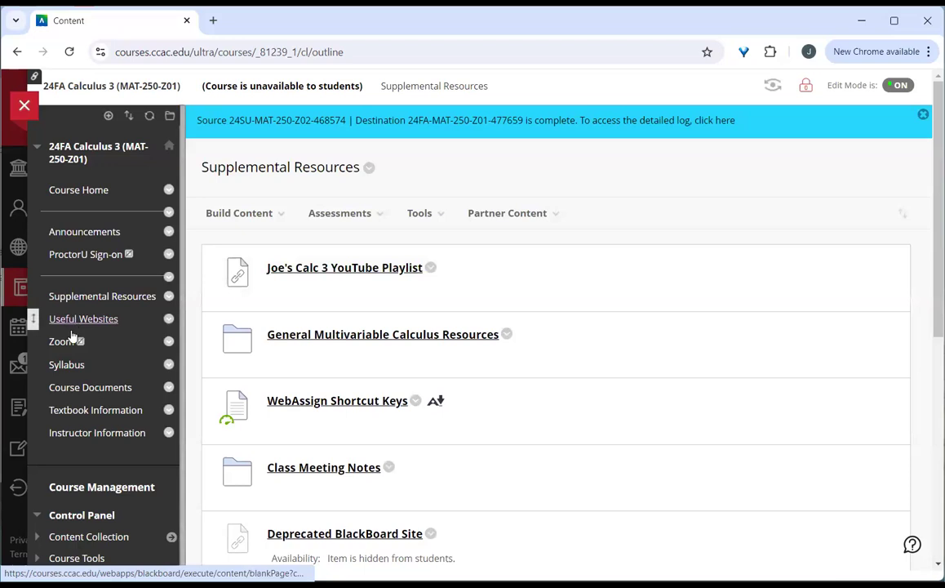
View the copied Zoom content area and open its Zoom Links page to examine the office hours text and links.
left_click(68, 343)
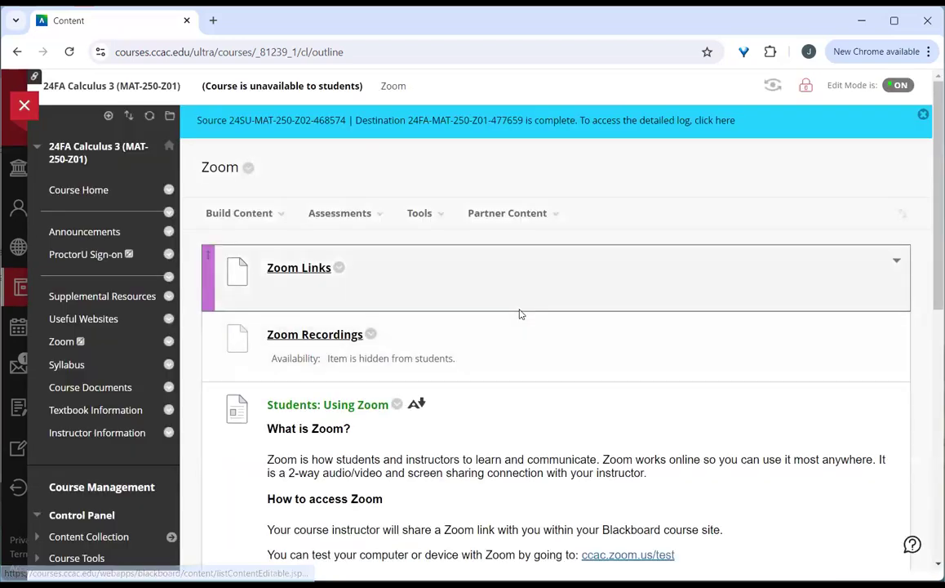
scroll(460, 223, "down", 2)
scroll(398, 155, "up", 2)
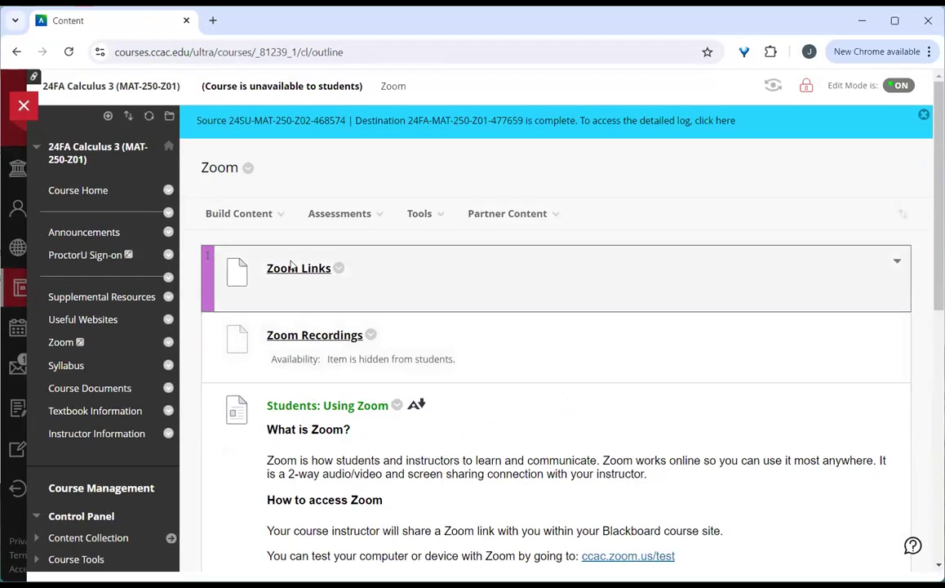
left_click(305, 274)
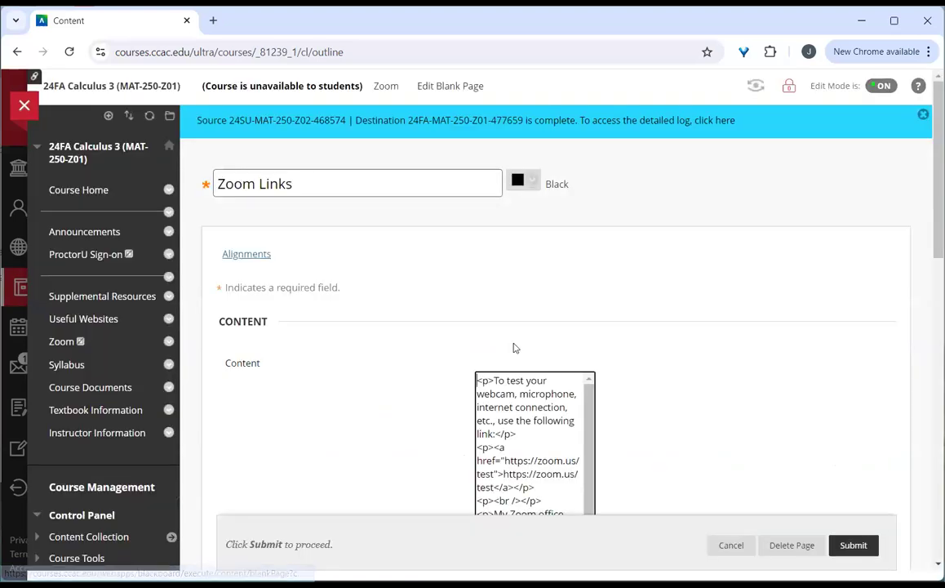
scroll(912, 297, "down", 3)
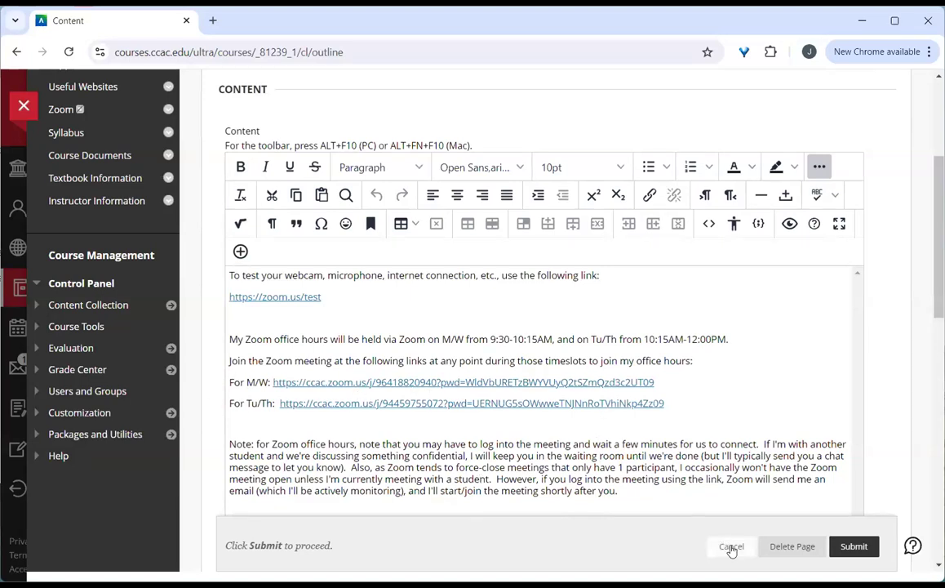
Leave the Zoom Links page without editing it and examine the copied Textbook Information page.
scroll(106, 351, "up", 2)
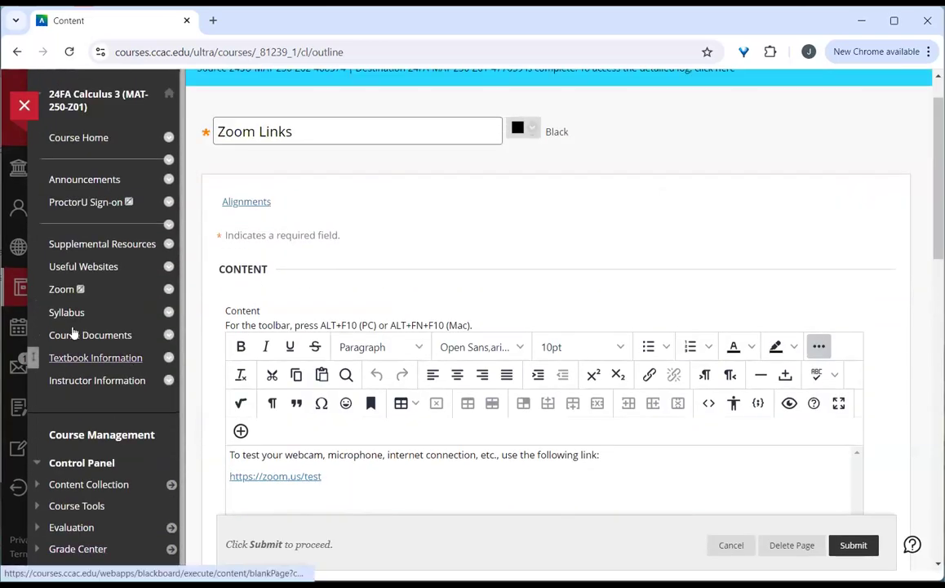
left_click(89, 359)
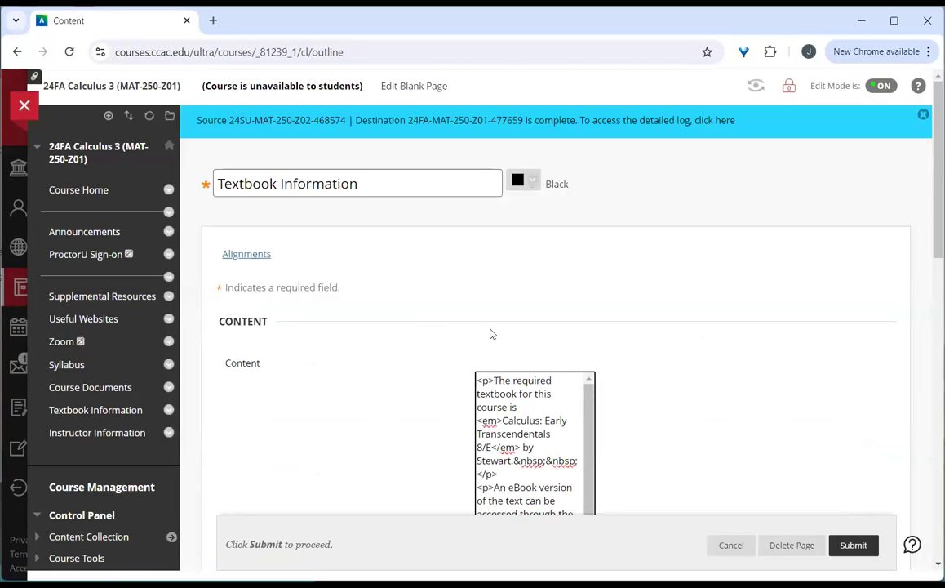
scroll(896, 349, "down", 3)
scroll(896, 350, "up", 3)
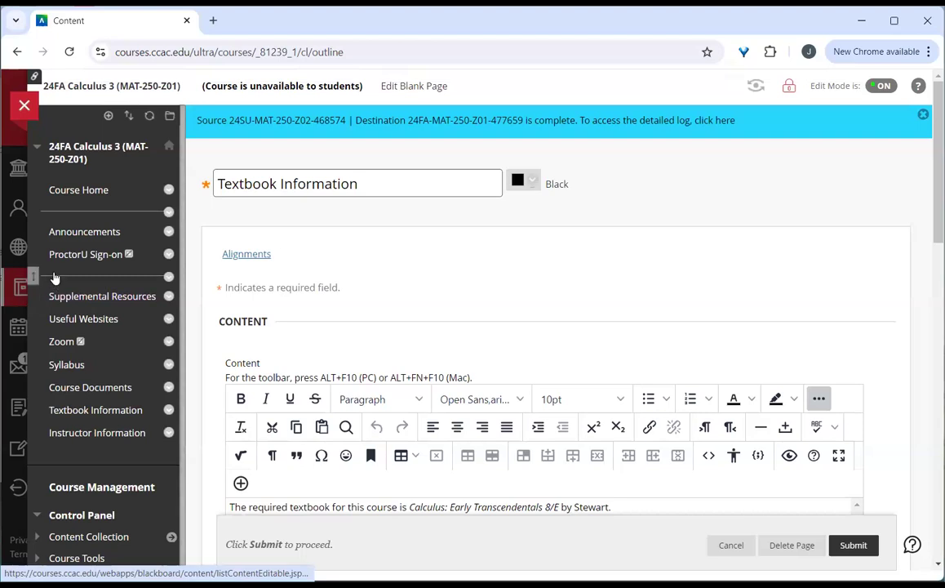
Add a subheader named Course Info to the course menu.
left_click(108, 117)
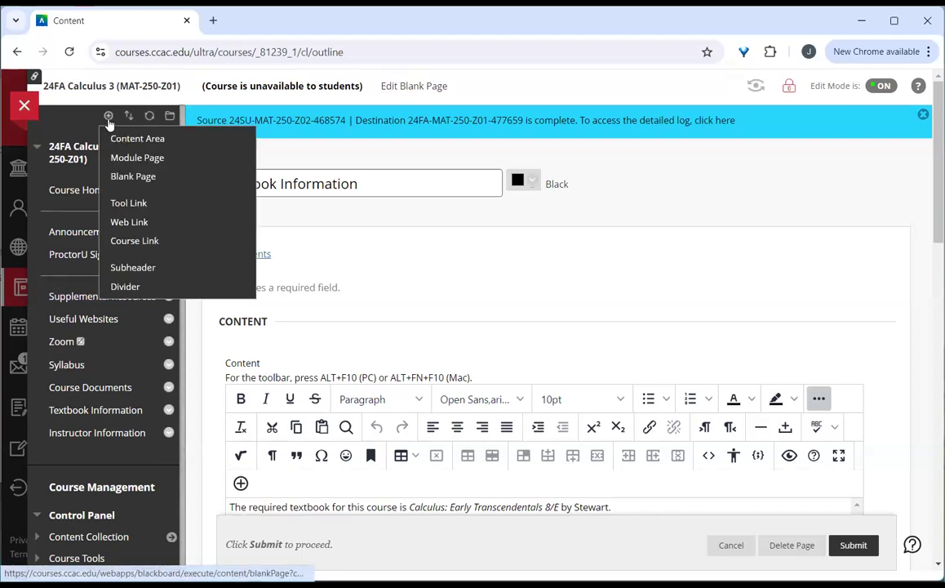
left_click(134, 268)
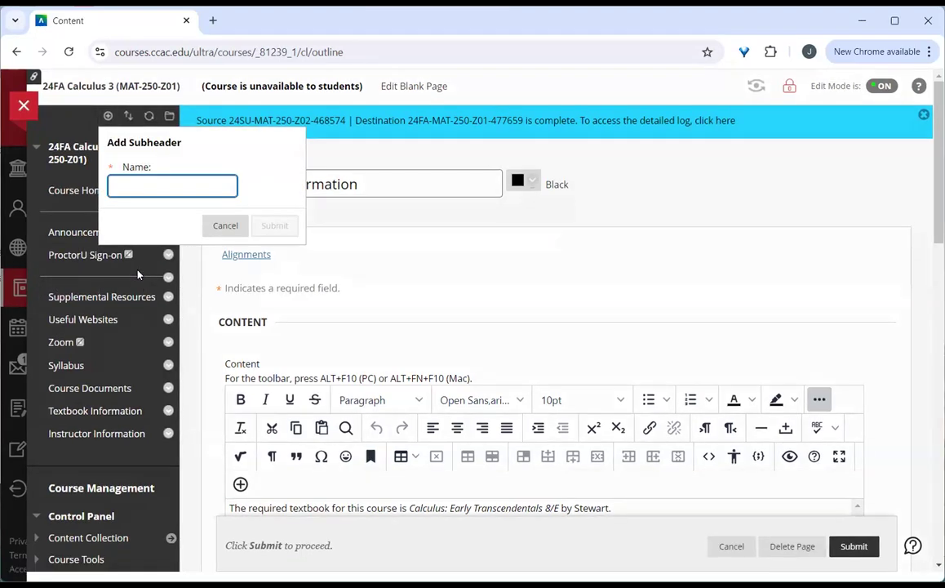
type("Course Info")
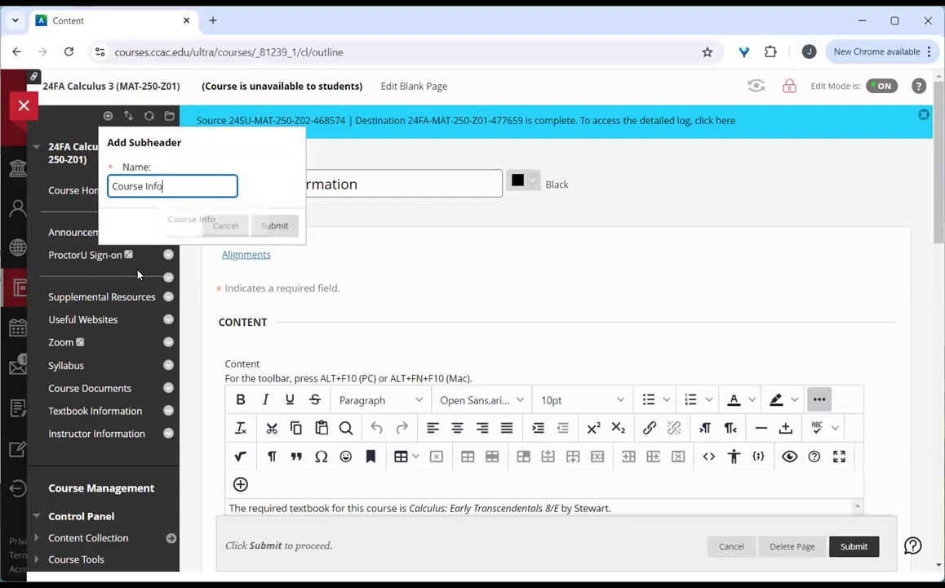
left_click(274, 226)
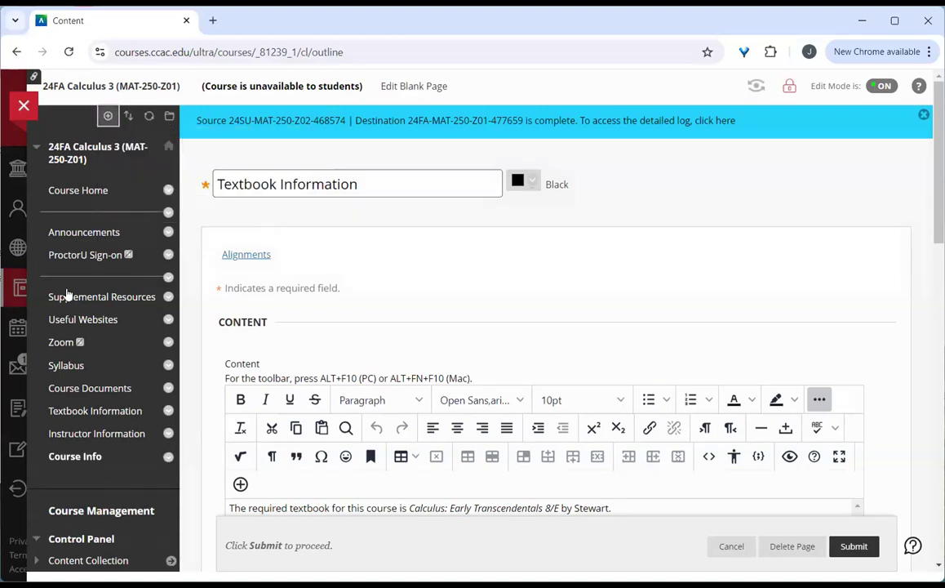
Add a second course menu subheader named Administrative Info.
left_click(108, 116)
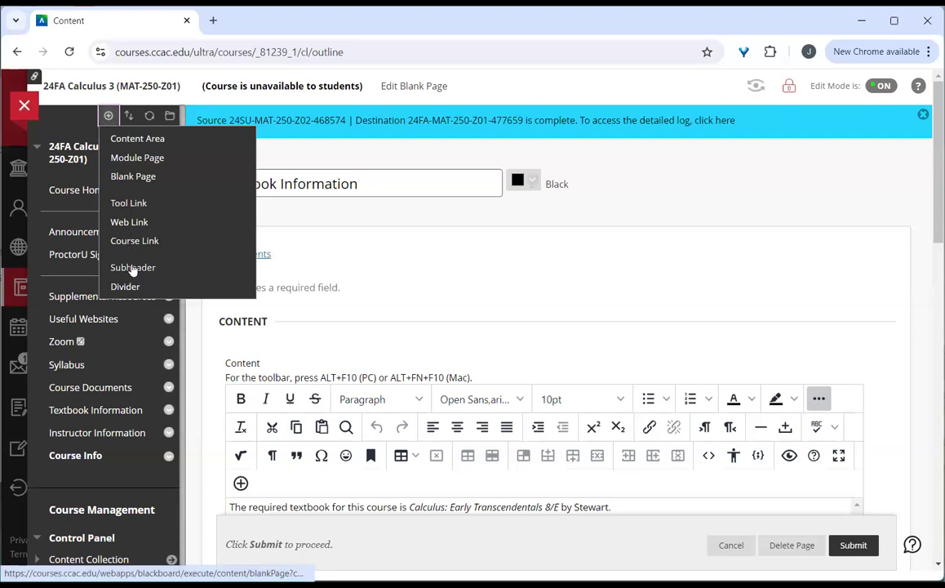
left_click(132, 268)
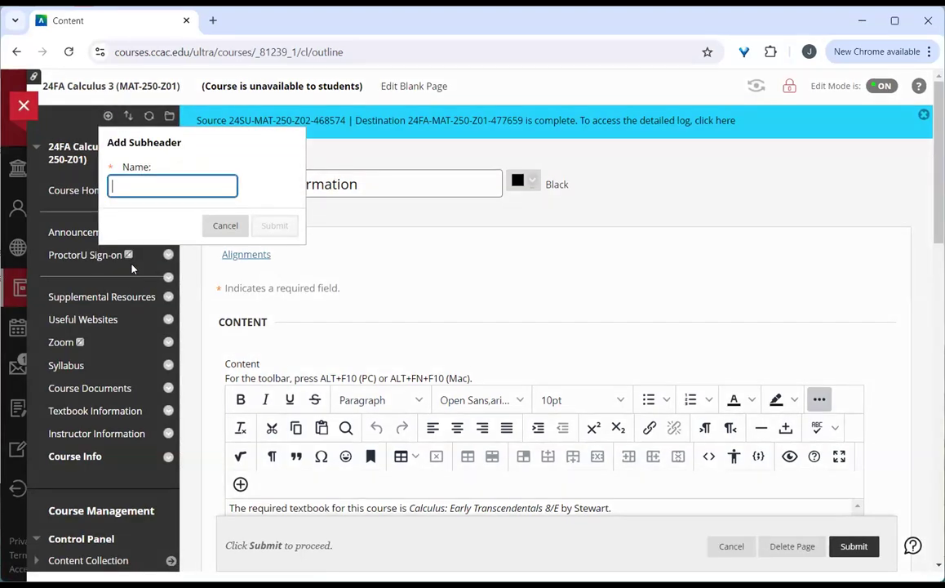
type("A")
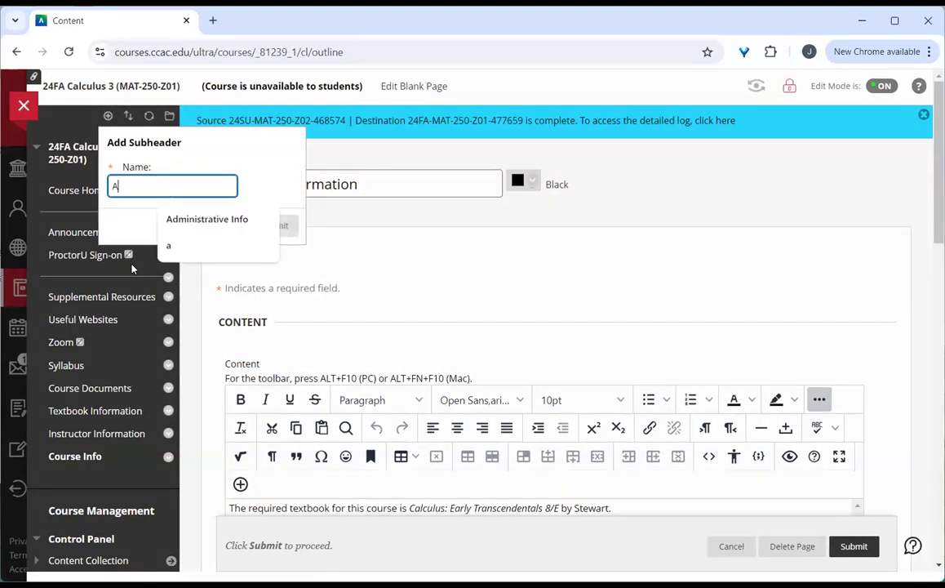
type("dministrative Info")
key("Down")
key("Tab")
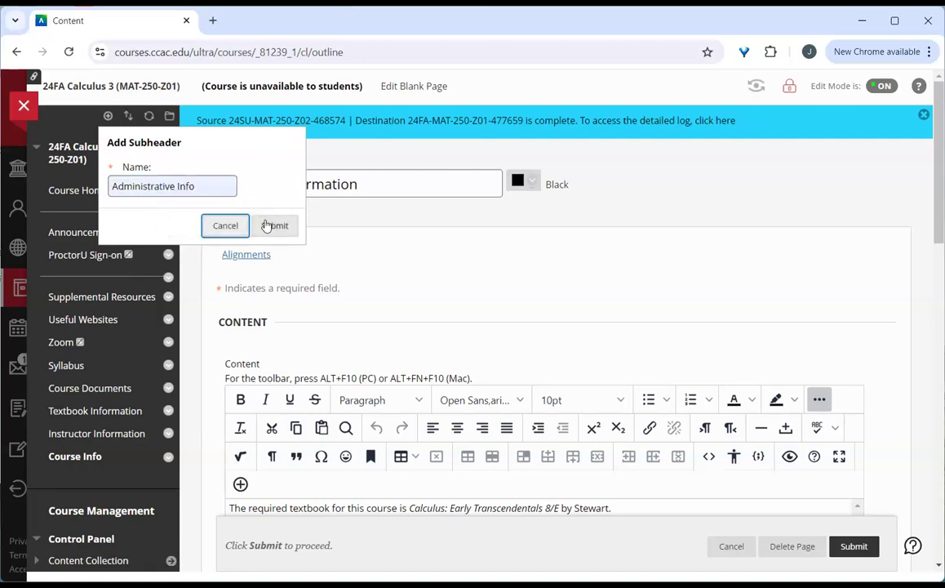
left_click(266, 225)
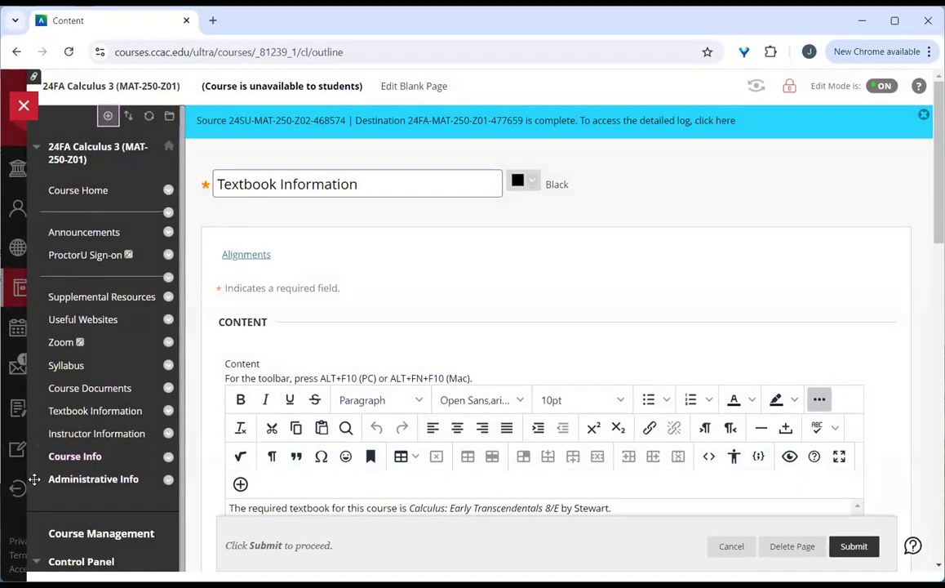
Reorder the course menu with Course Info above Announcements, Supplemental Resources and Useful Websites above the second divider, and Administrative Info and Syllabus directly below it.
left_click_drag(33, 454, 53, 217)
left_click_drag(36, 474, 35, 292)
left_click_drag(35, 415, 38, 363)
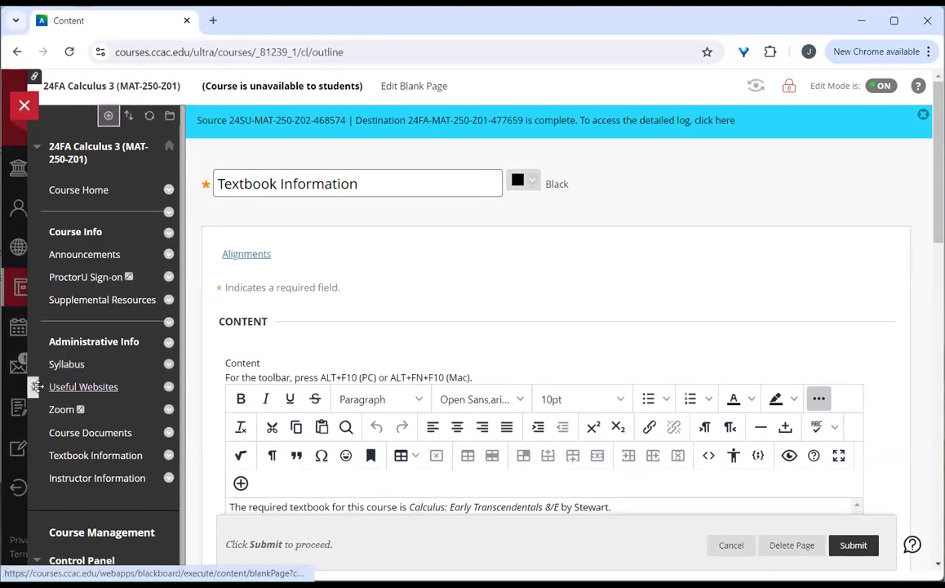
left_click_drag(35, 411, 45, 323)
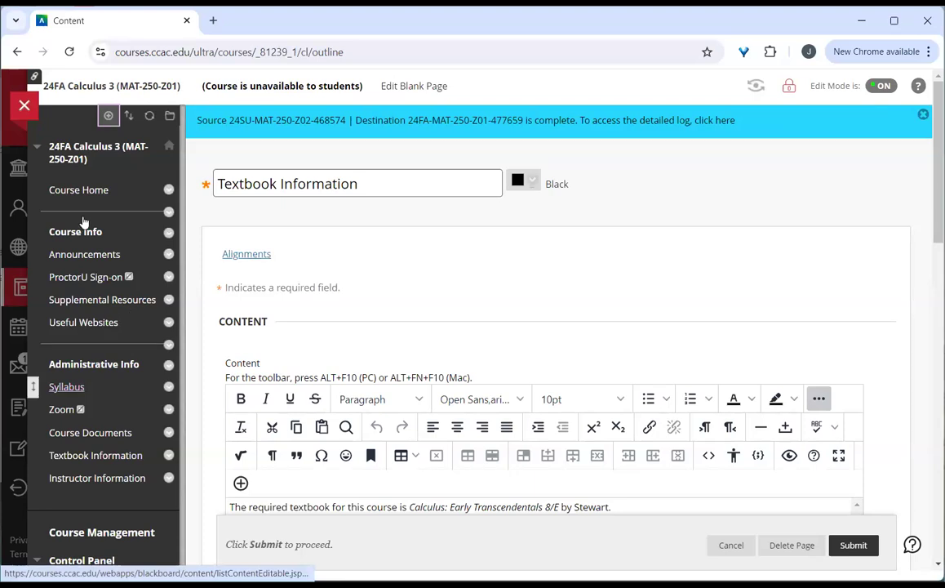
Add a Discussion Board tool link named Discussions to the course menu, without making it available to users.
left_click(108, 115)
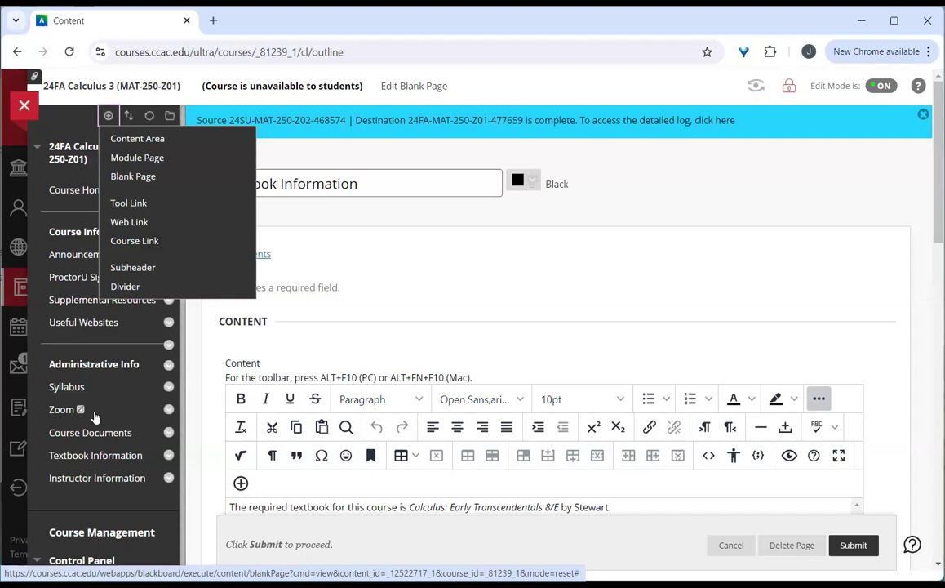
left_click(82, 470)
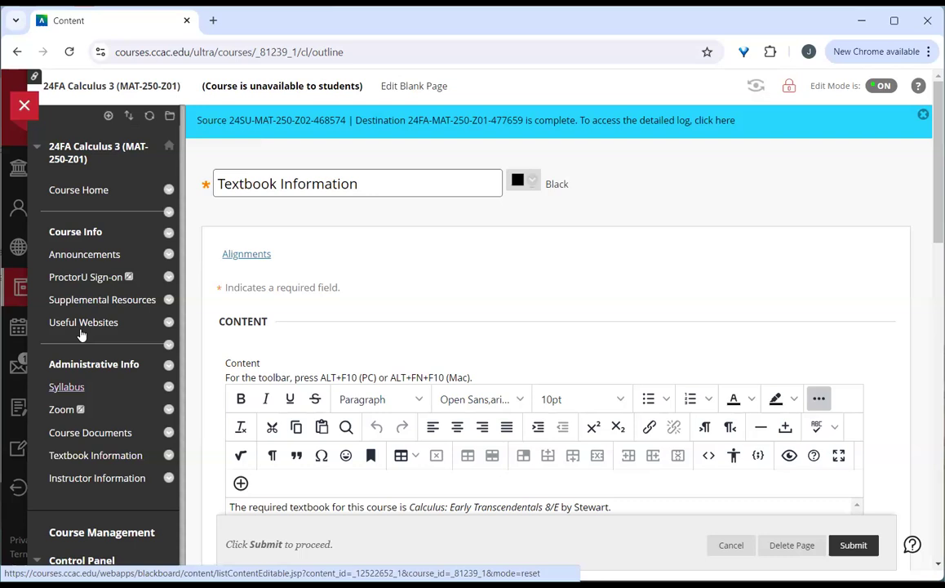
left_click(107, 115)
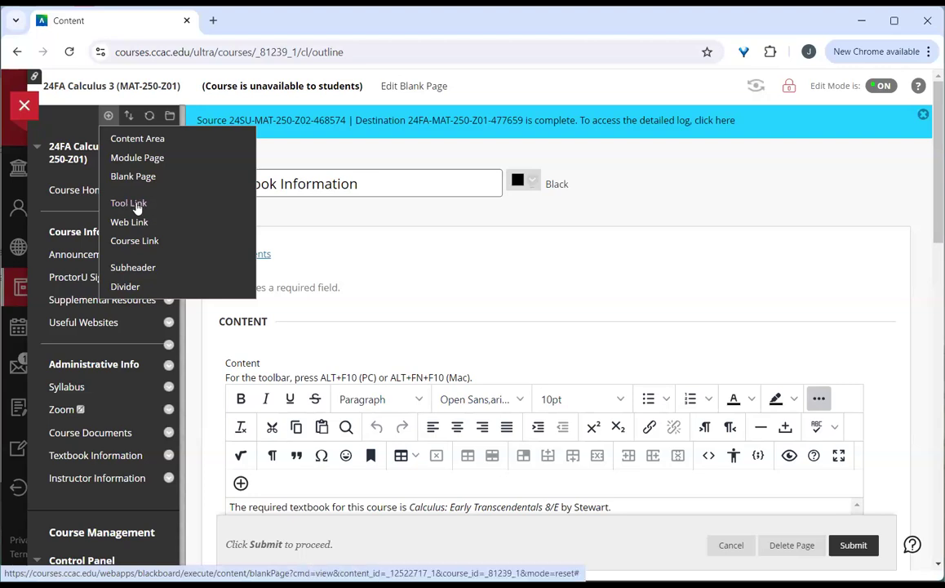
left_click(129, 203)
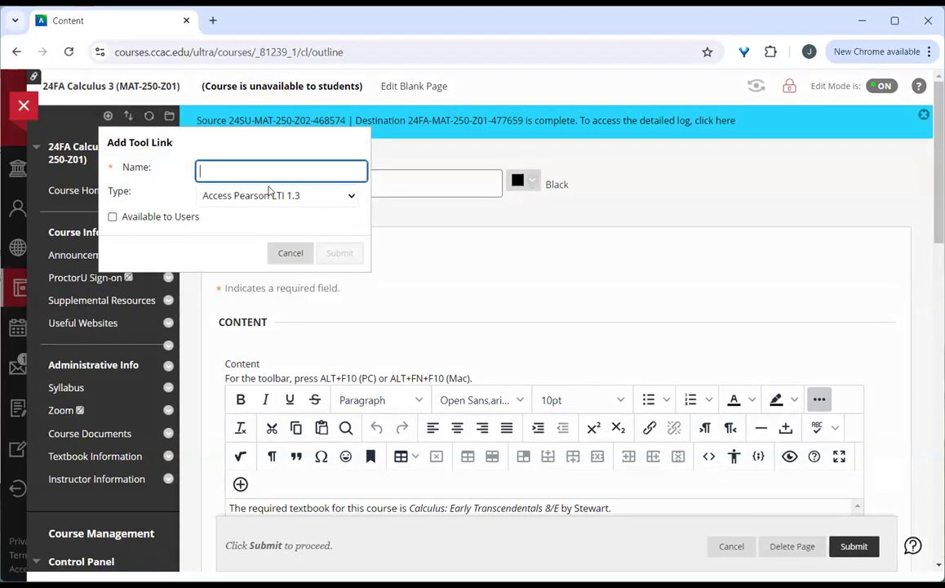
left_click(265, 196)
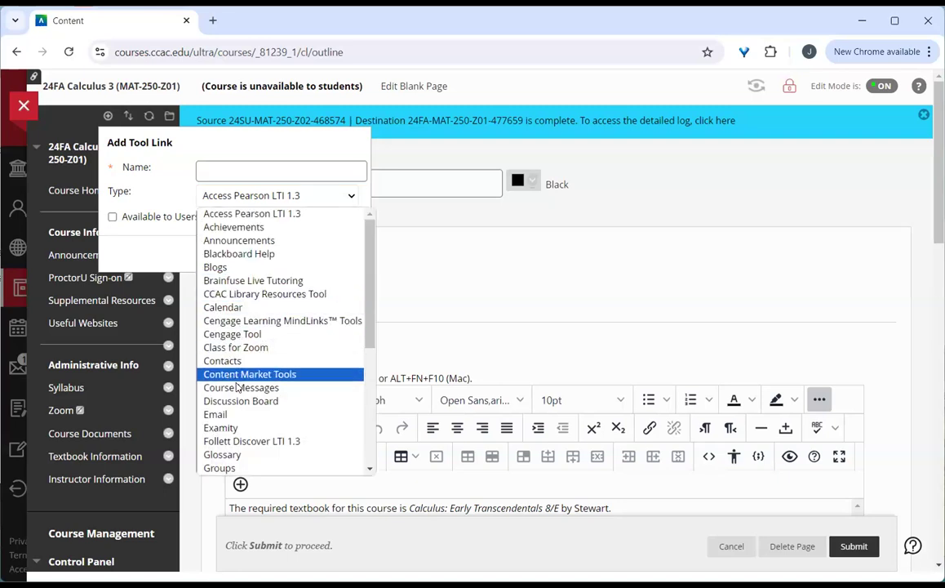
left_click(238, 401)
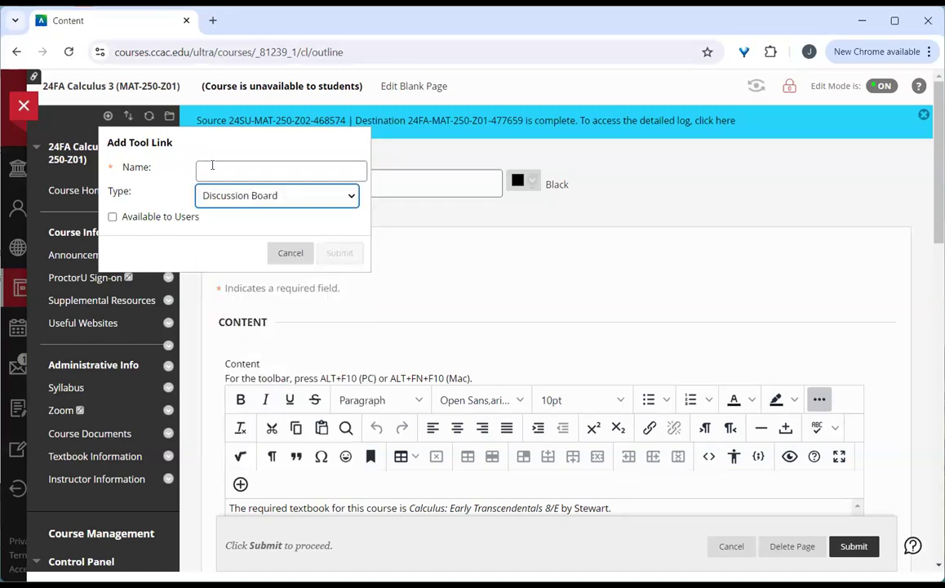
left_click(212, 167)
type("Discussions")
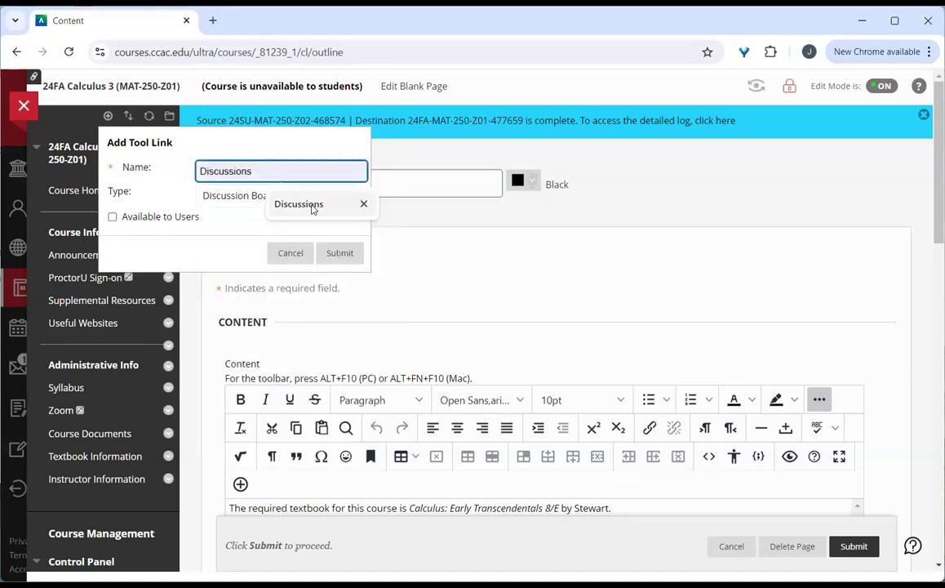
left_click(300, 204)
left_click(334, 253)
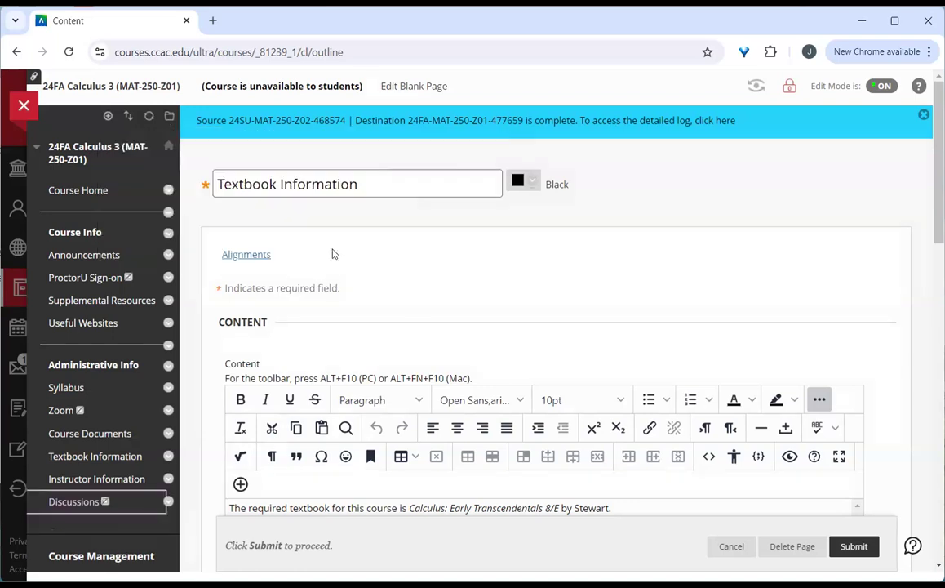
Open Discussions and choose to leave the copied messages as anonymous.
left_click(70, 503)
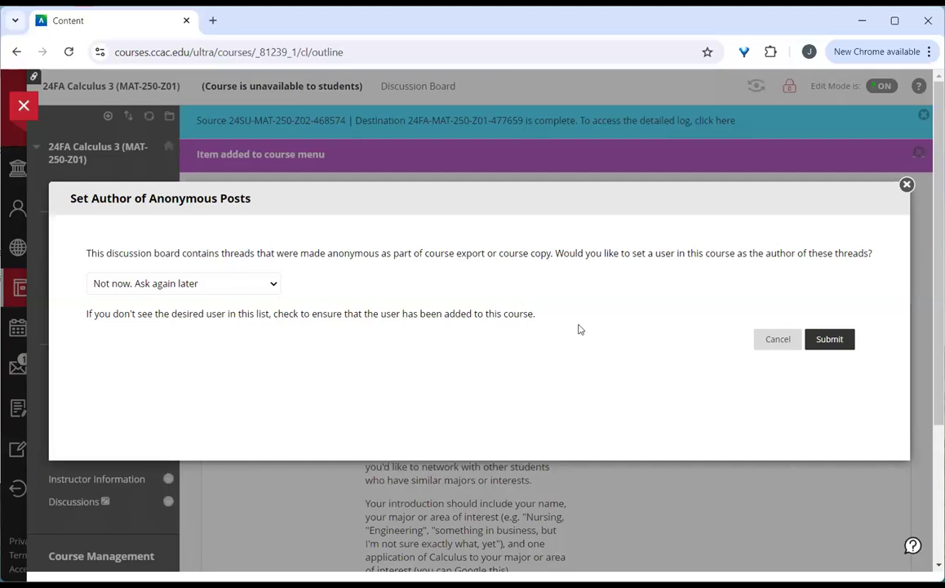
left_click(202, 287)
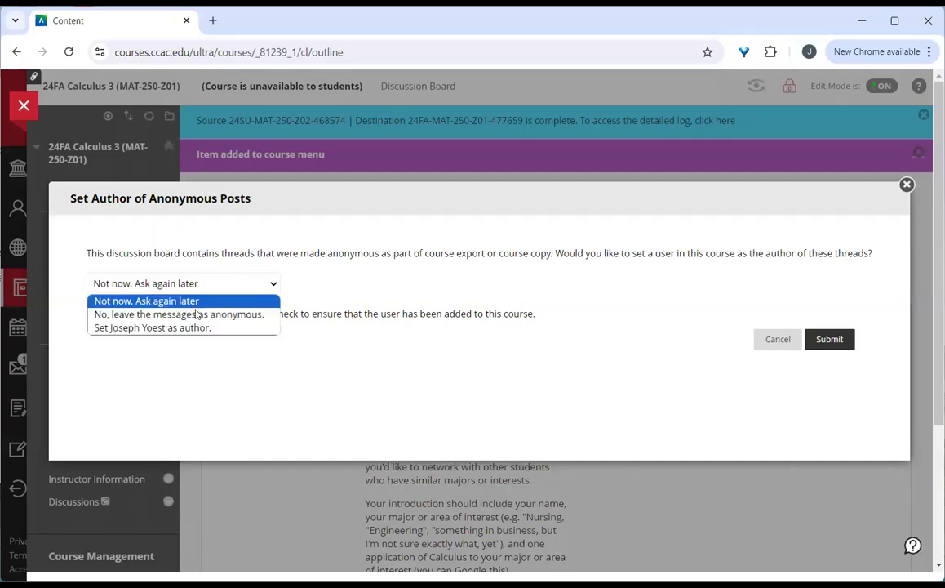
left_click(196, 314)
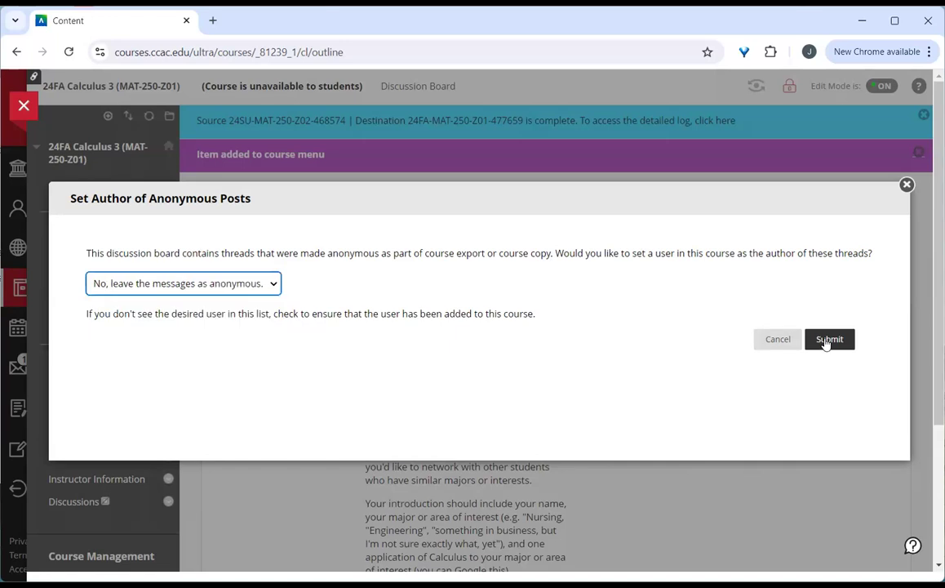
left_click(826, 341)
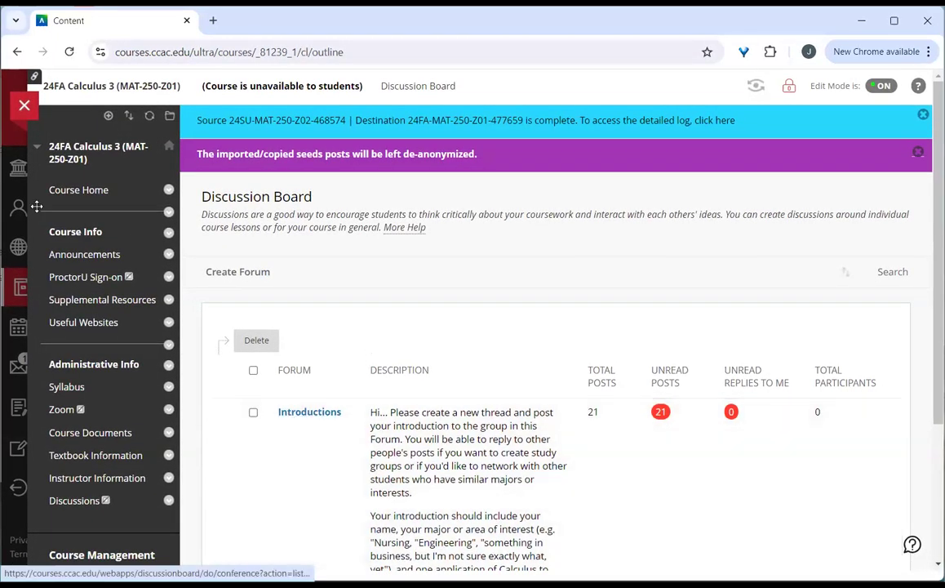
View the Announcements page and open the course Properties from the Customization options.
left_click(71, 256)
scroll(128, 421, "down", 2)
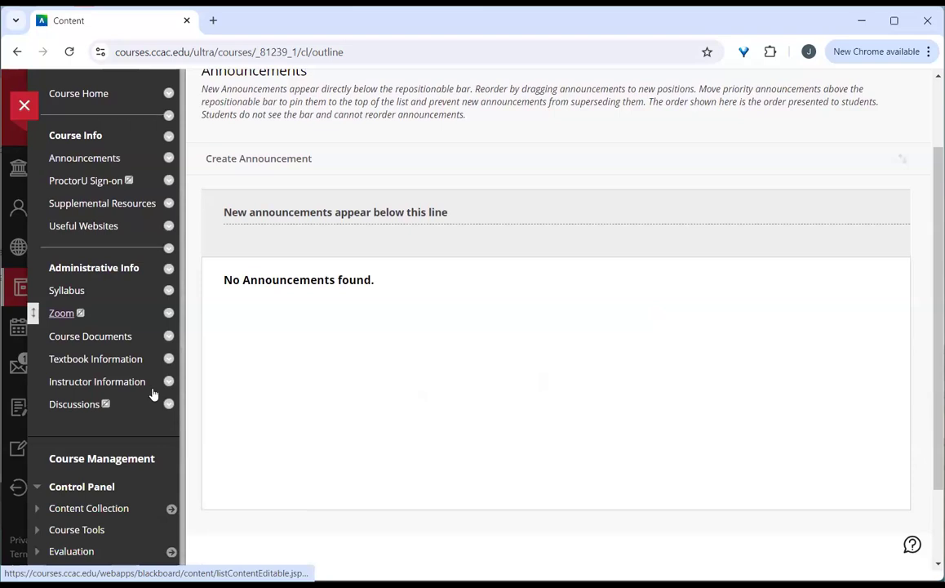
scroll(146, 391, "down", 2)
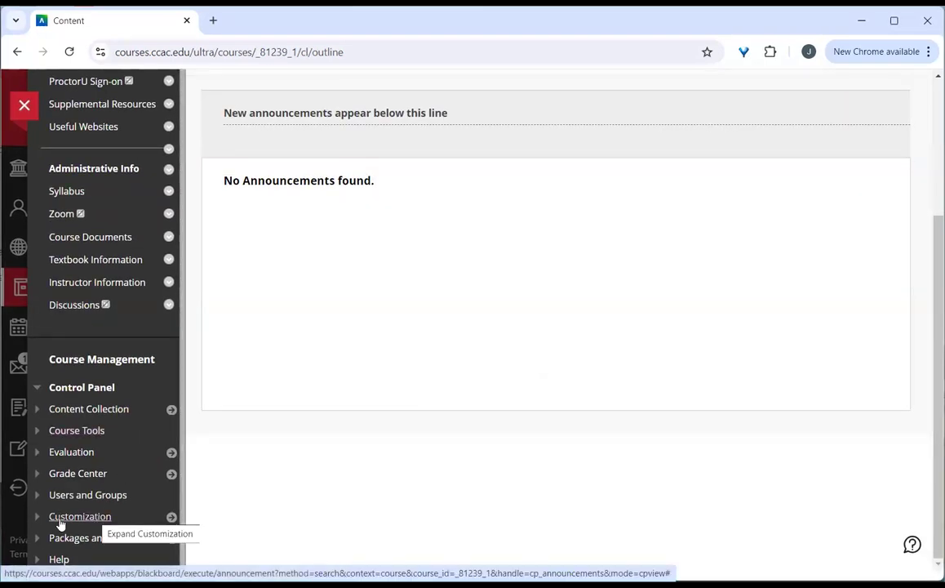
left_click(59, 518)
scroll(91, 388, "down", 2)
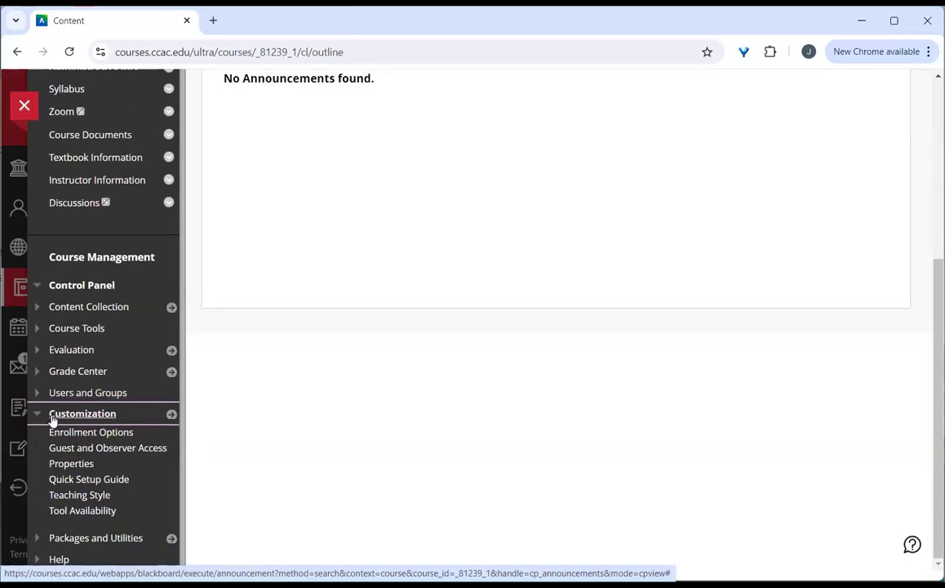
left_click(71, 468)
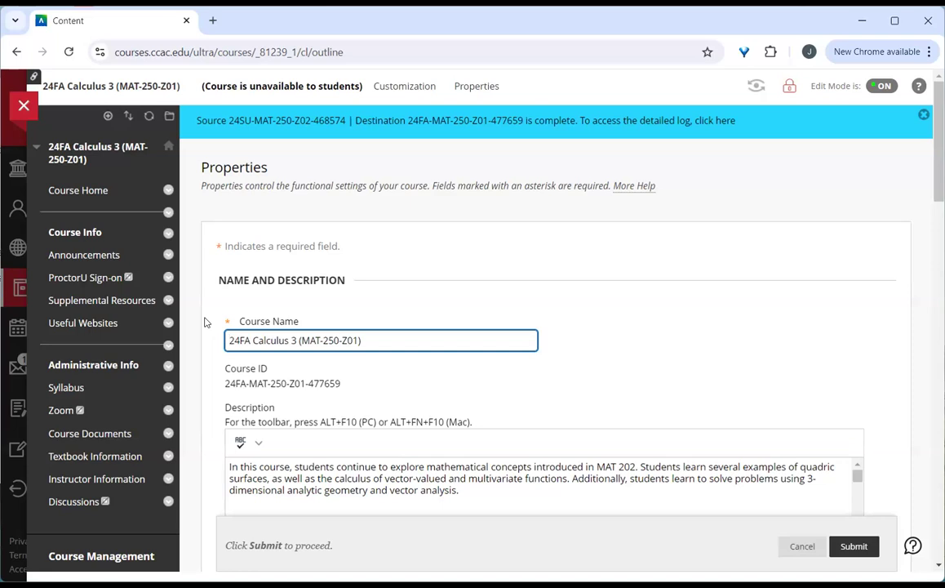
Try making the course available to users and changing its duration from Select Dates to Continuous.
scroll(206, 321, "down", 2)
scroll(205, 322, "down", 4)
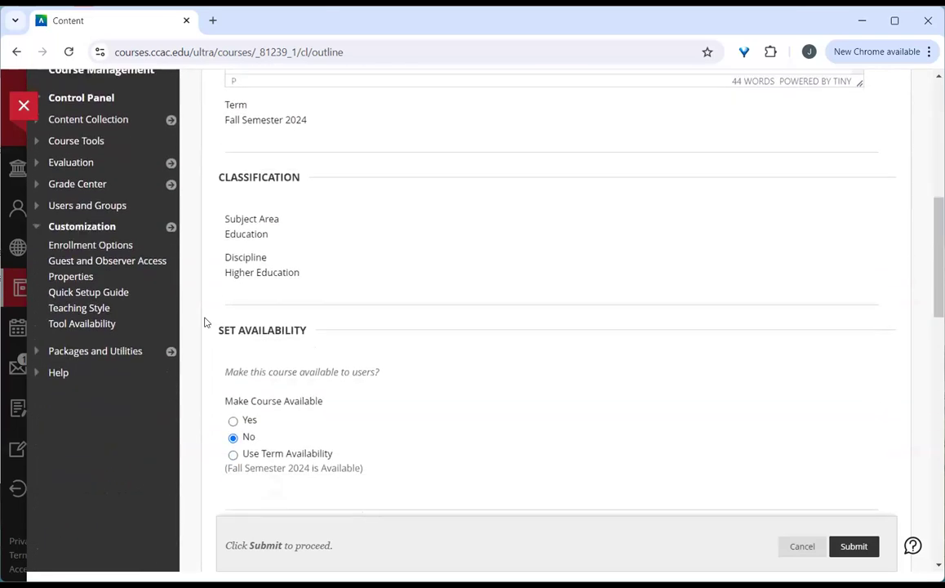
scroll(206, 322, "down", 3)
left_click(233, 231)
scroll(211, 326, "down", 2)
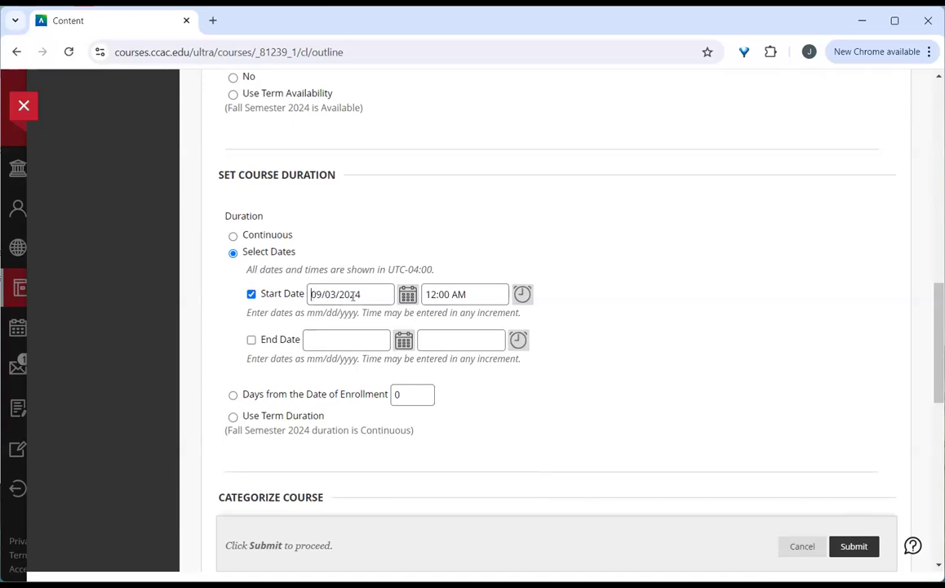
left_click_drag(312, 295, 371, 294)
left_click(214, 277)
left_click(233, 236)
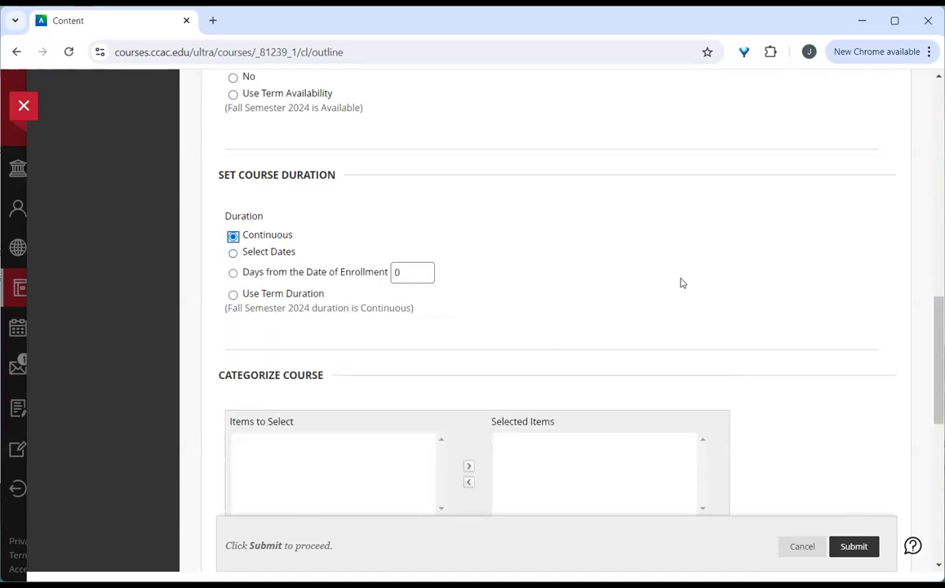
left_click(253, 251)
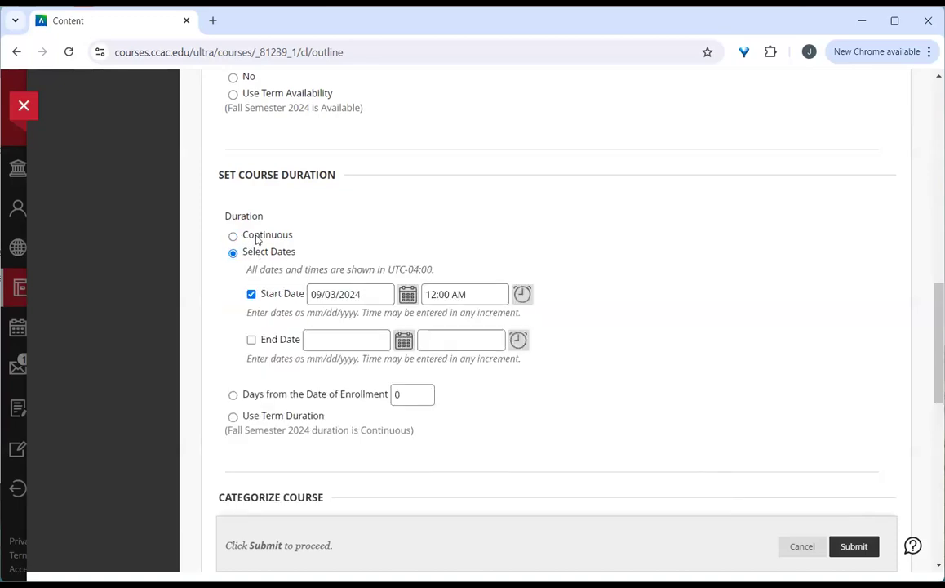
left_click(233, 235)
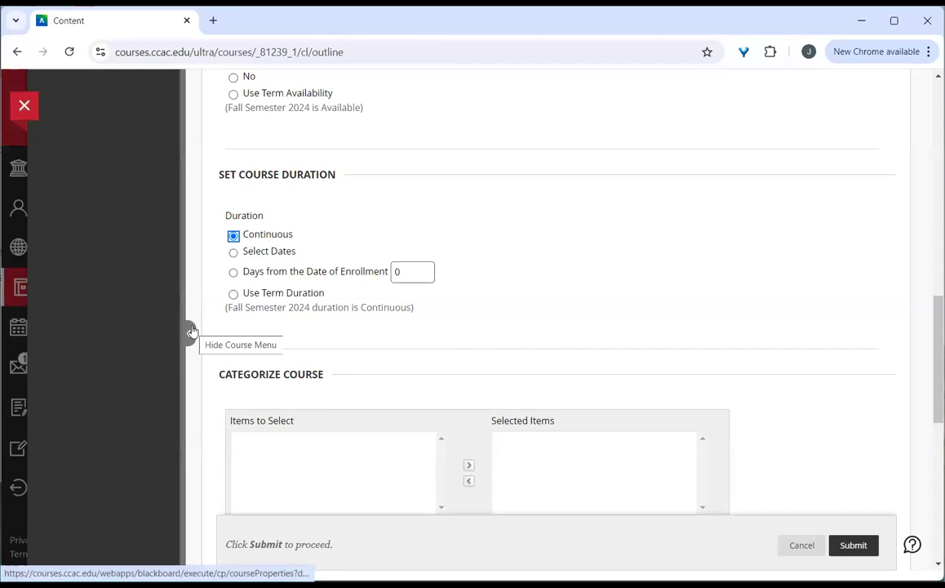
Leave the course Properties without saving and open the Course Home page.
scroll(362, 329, "up", 15)
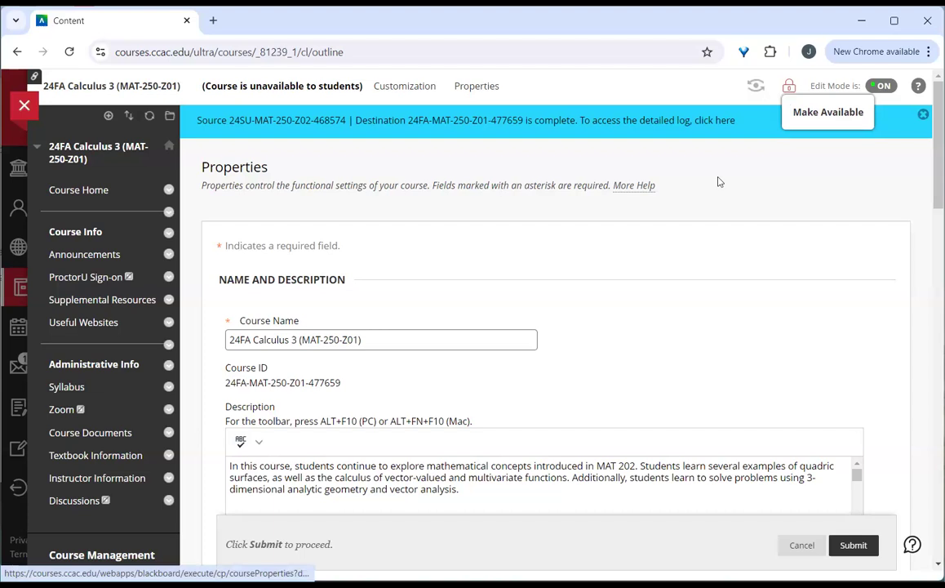
left_click(801, 547)
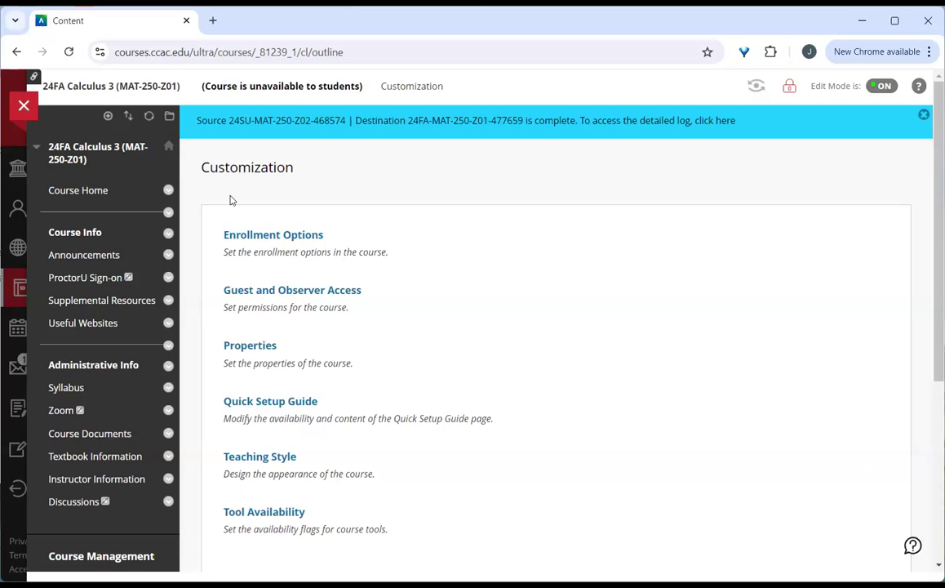
left_click(69, 191)
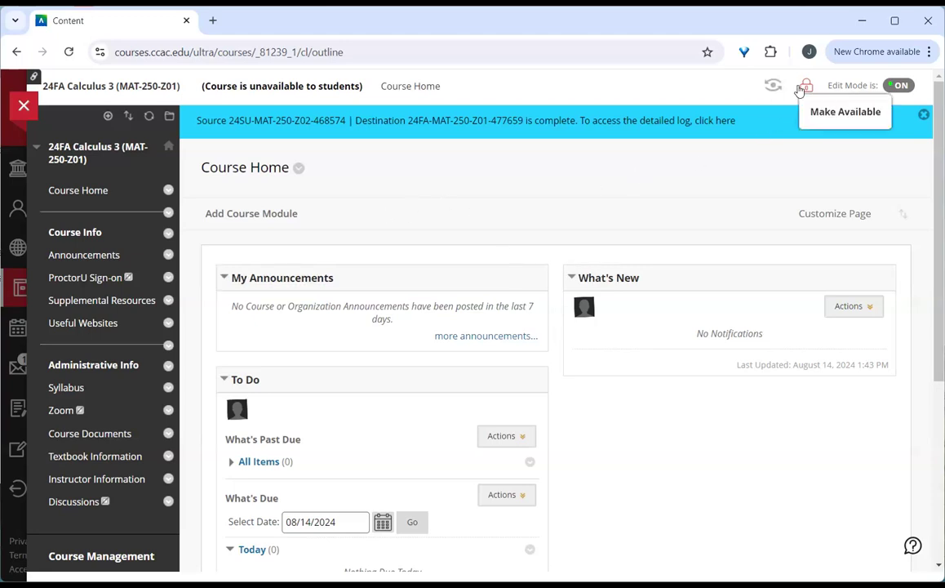
Open the course Properties, try setting Make Course Available to Yes and Duration to Continuous, and cancel without submitting.
scroll(63, 420, "down", 4)
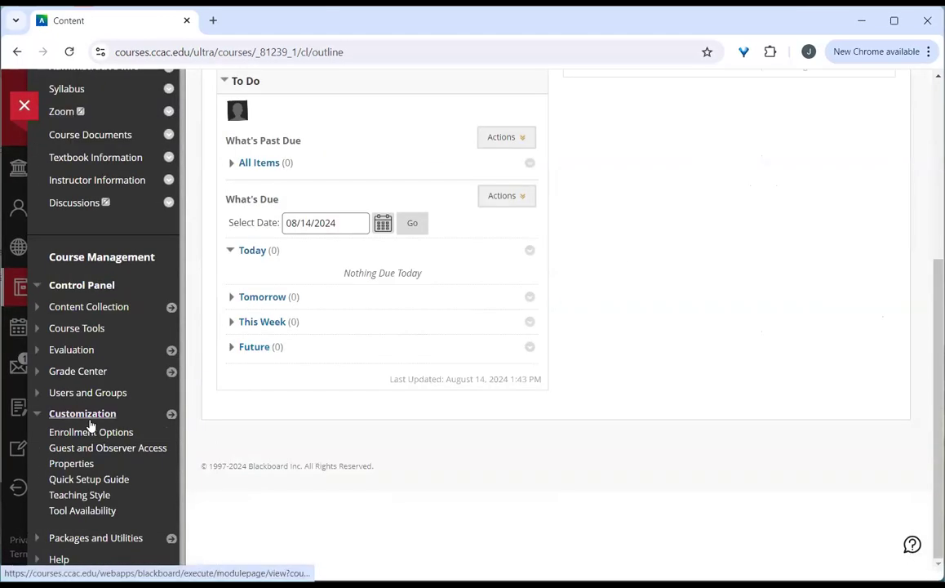
left_click(71, 464)
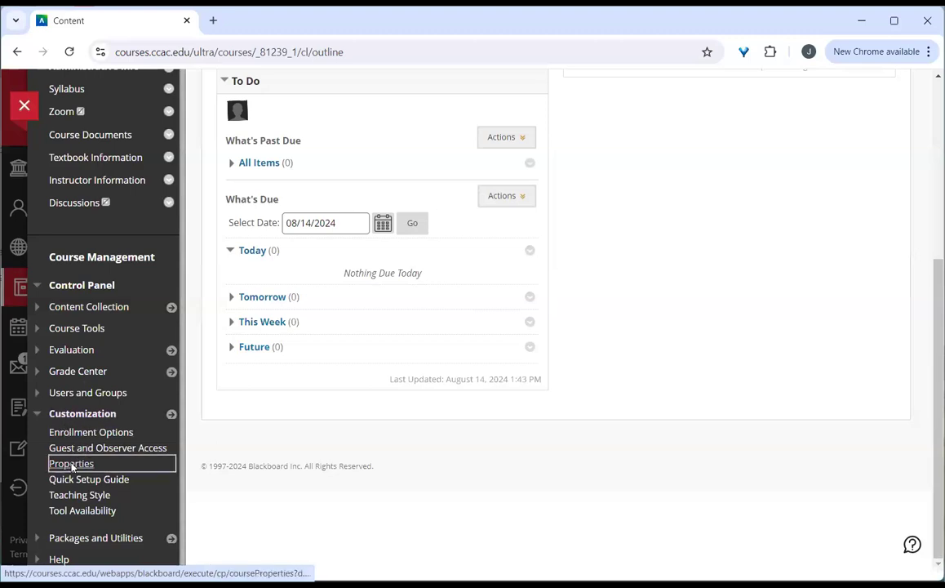
scroll(549, 395, "down", 6)
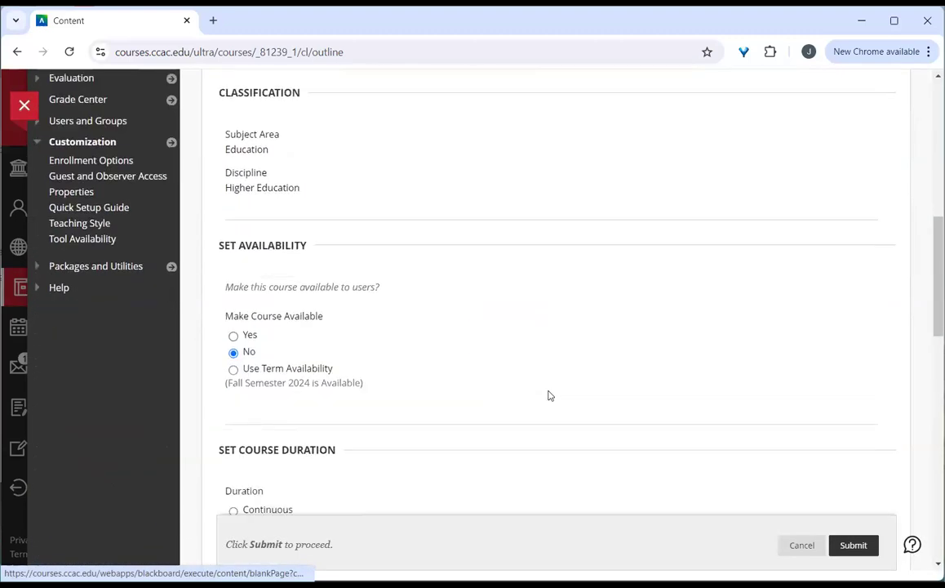
left_click(233, 336)
scroll(327, 371, "down", 3)
left_click(260, 290)
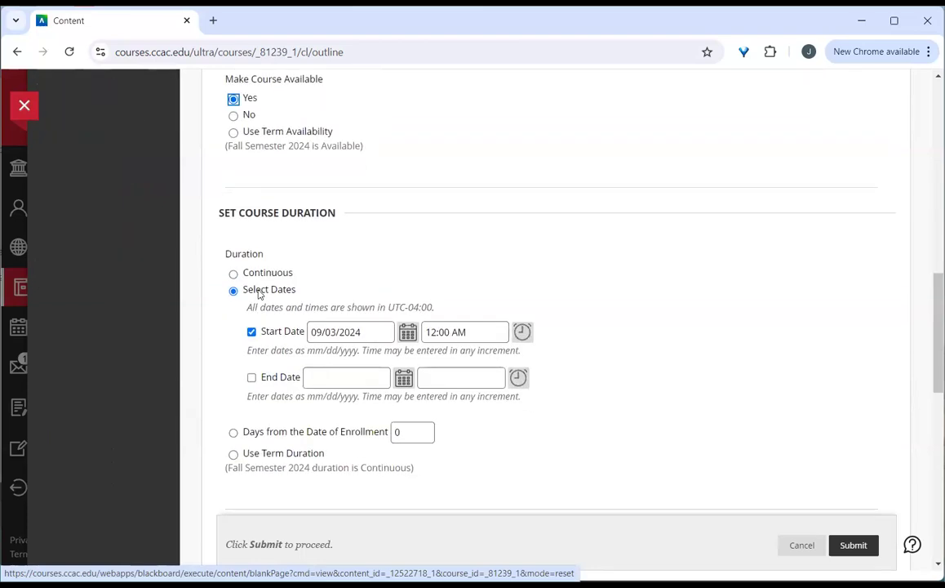
left_click(258, 272)
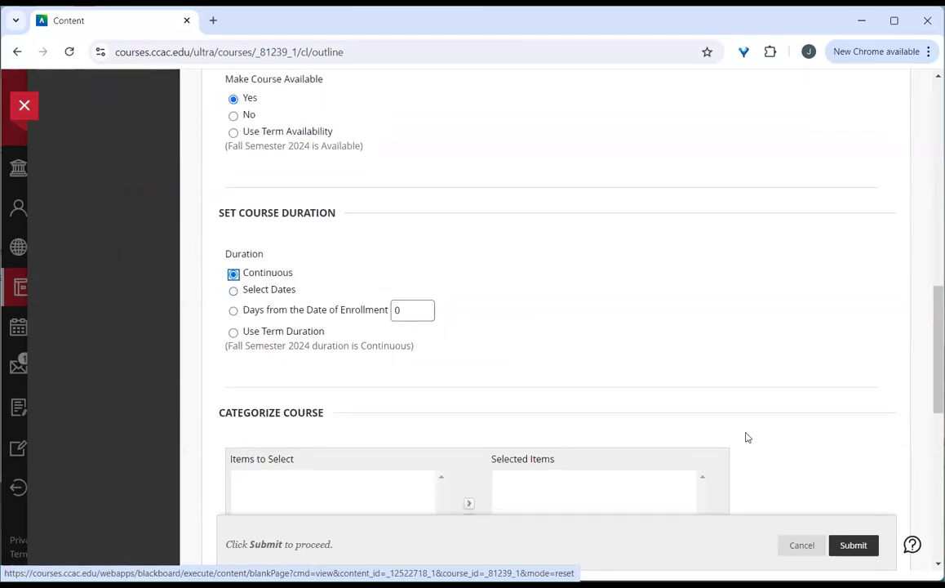
left_click(798, 544)
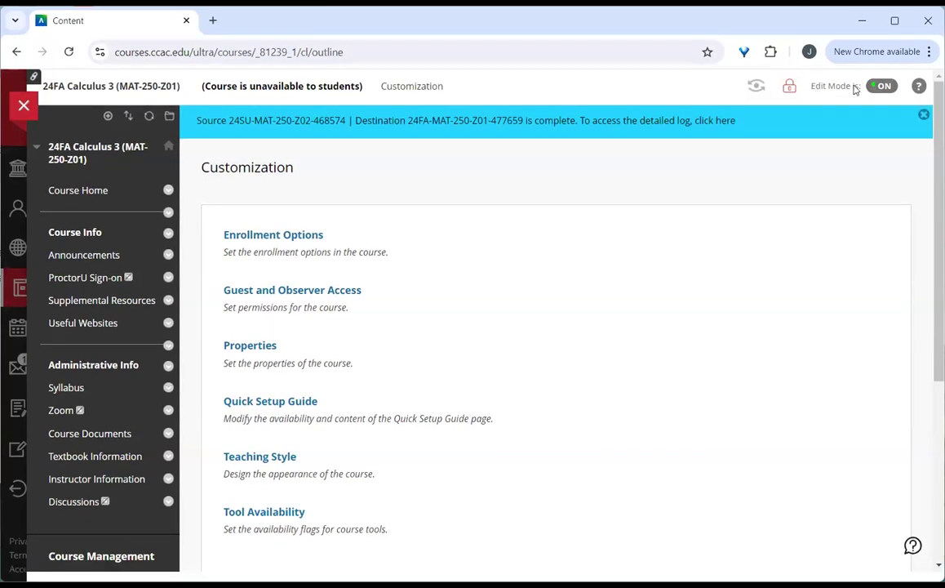
Turn Edit Mode off, examine the course menu and the Course Management section, and turn Edit Mode back on.
left_click(881, 87)
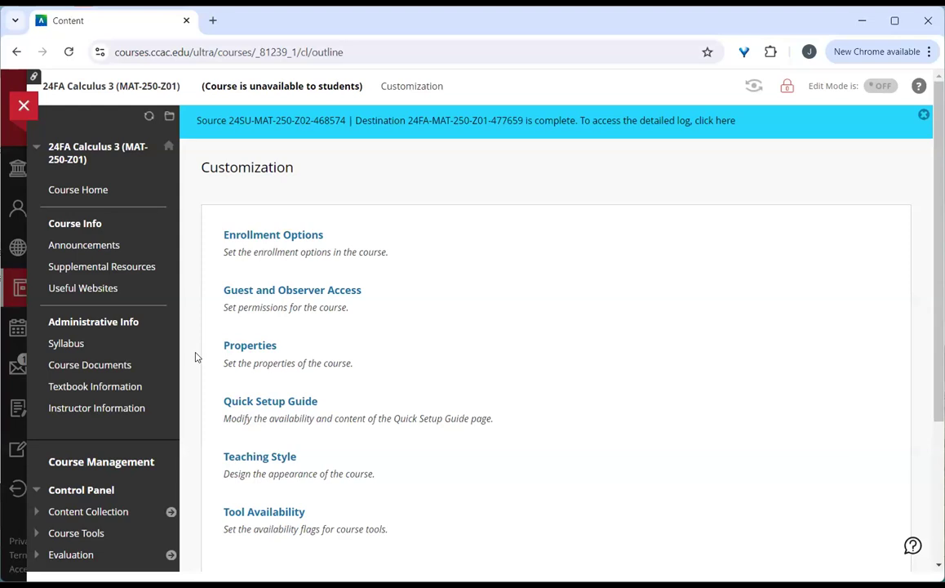
scroll(195, 356, "down", 3)
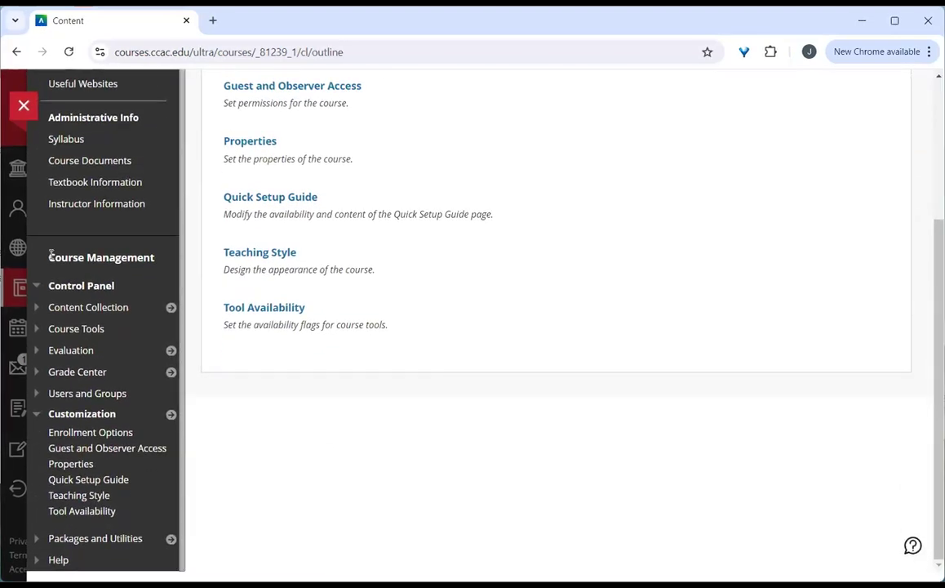
left_click_drag(49, 256, 126, 520)
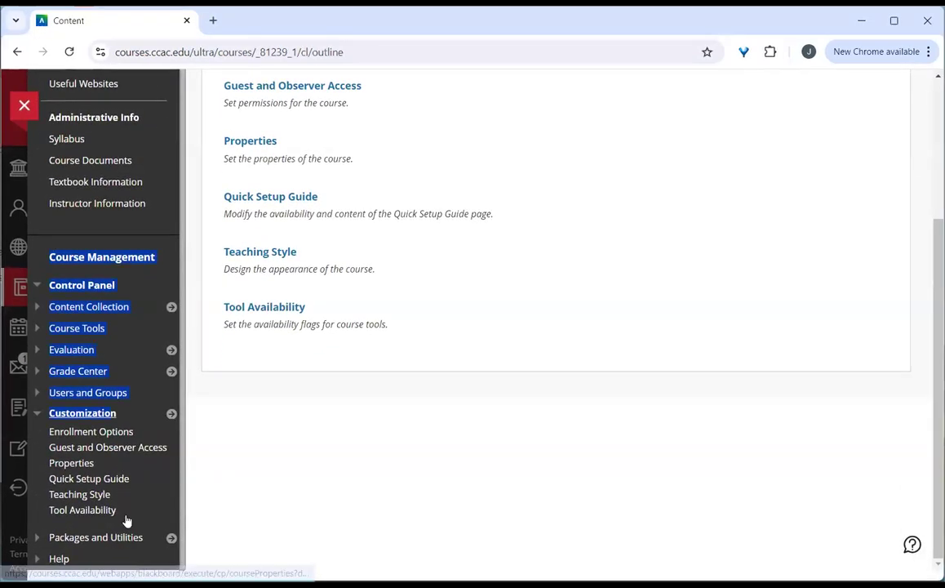
left_click(257, 398)
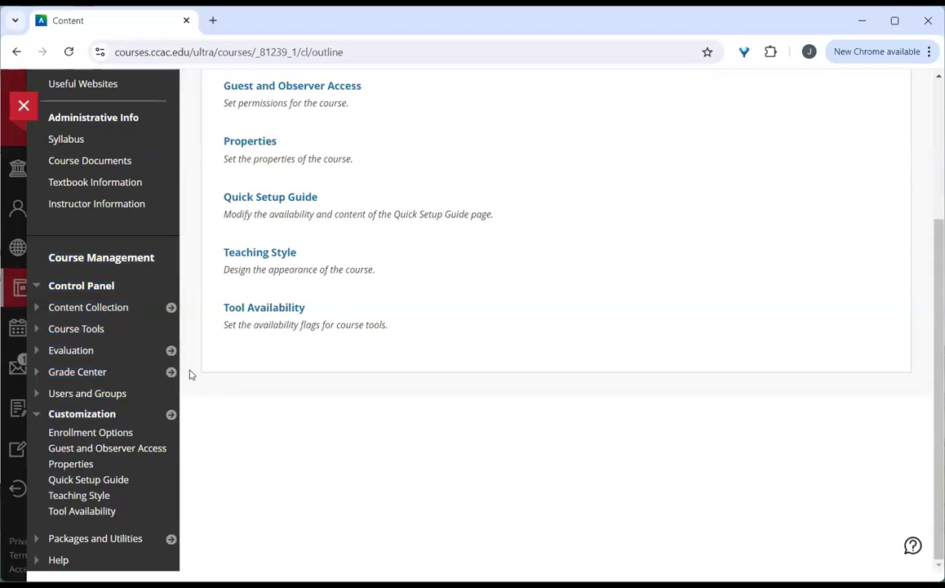
scroll(189, 368, "up", 3)
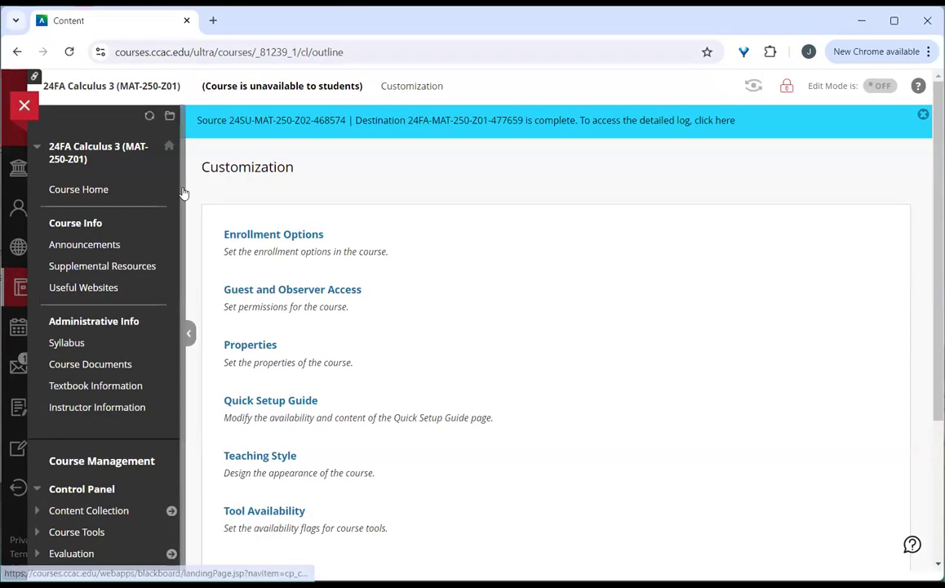
left_click(880, 87)
Open Announcements and compare the page with Edit Mode off and back on.
left_click(100, 253)
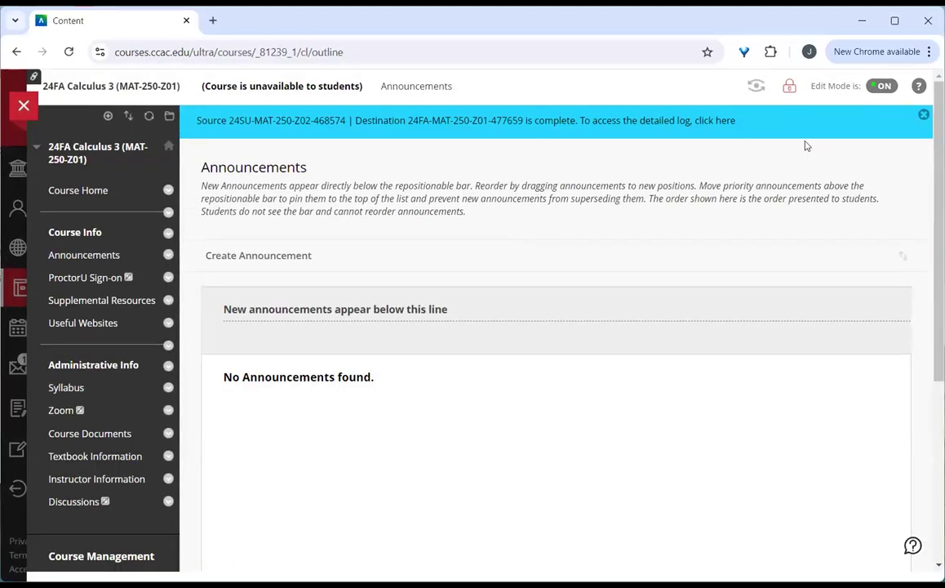
left_click(881, 87)
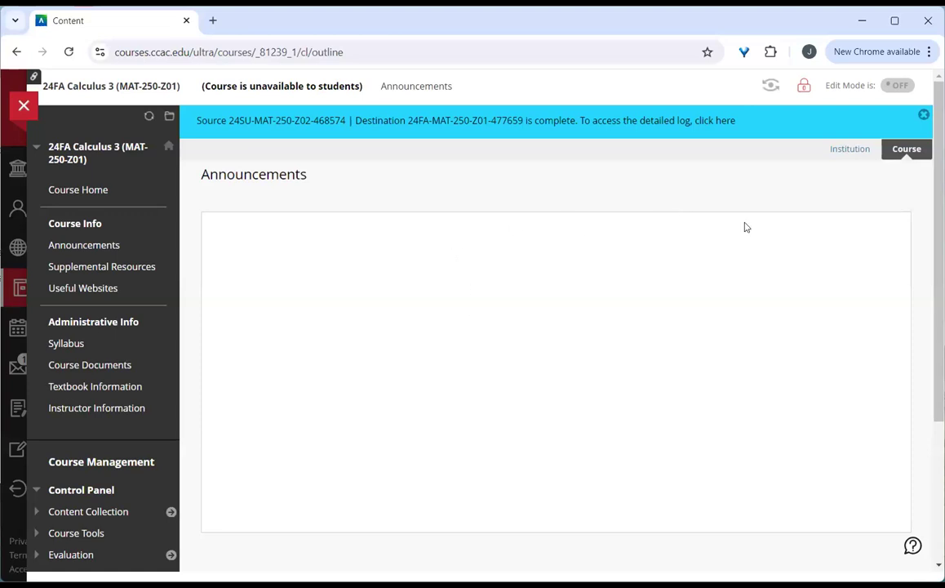
left_click(890, 86)
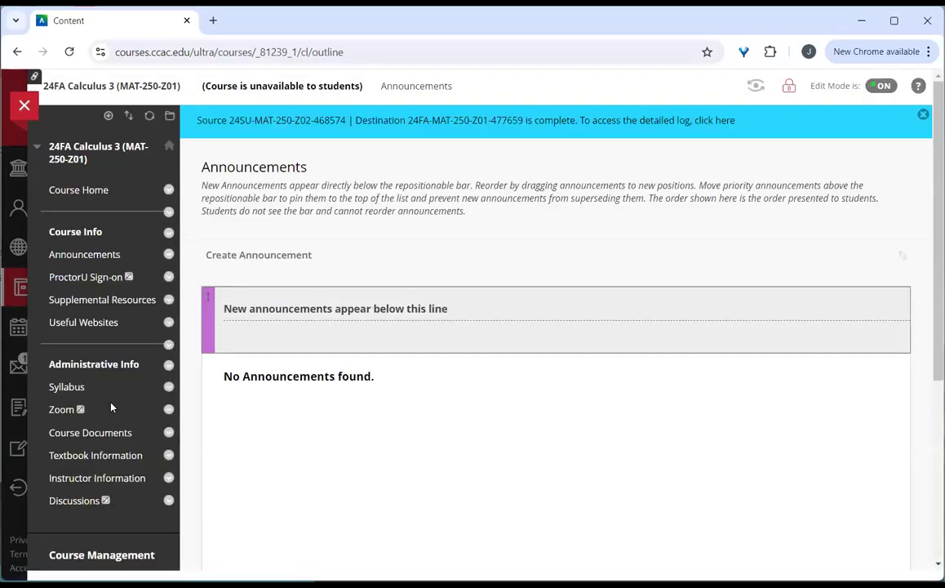